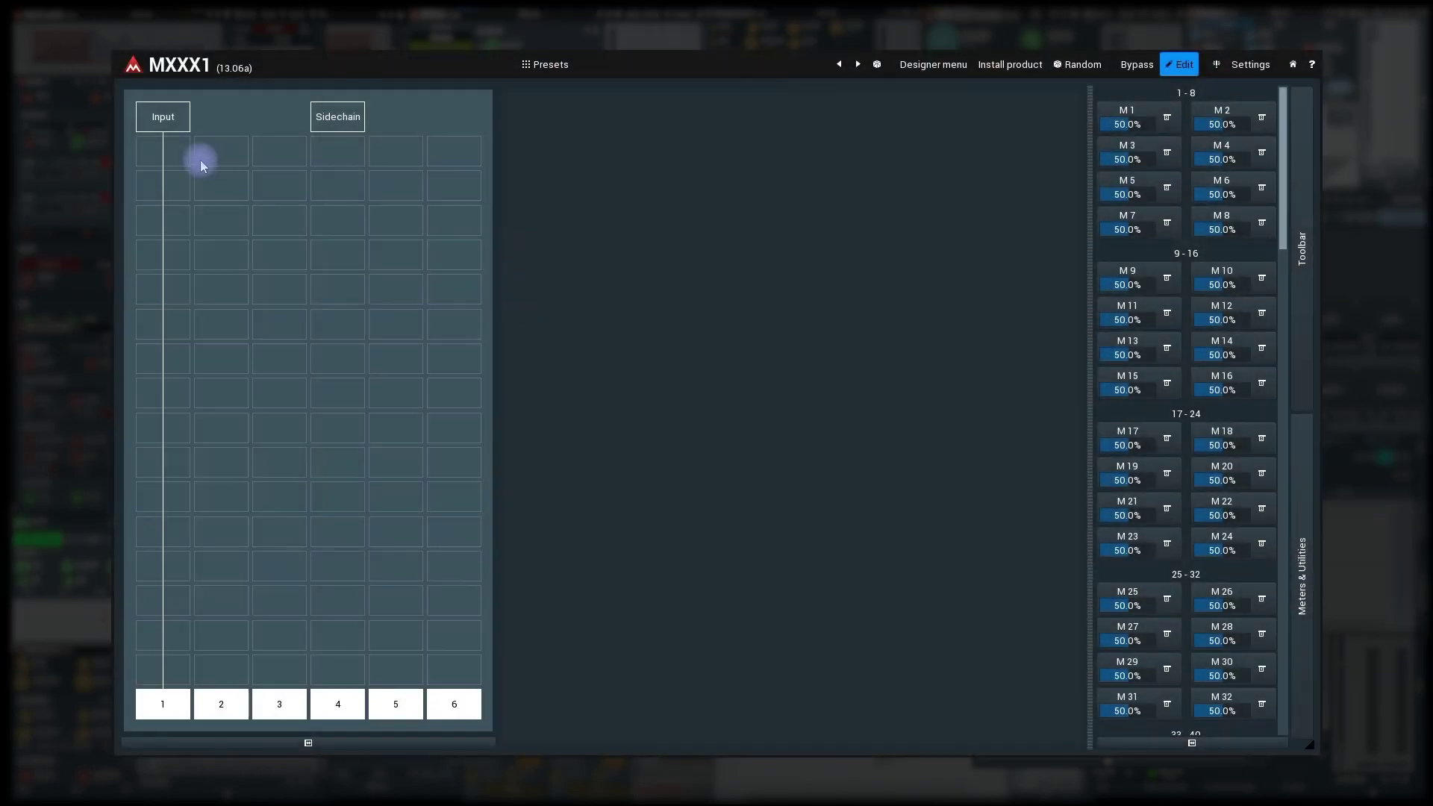
Stack BandPass, Tremolo and Flanger down the first column, found by searching 'band', 'trem' and 'fl'.
left_click(179, 194)
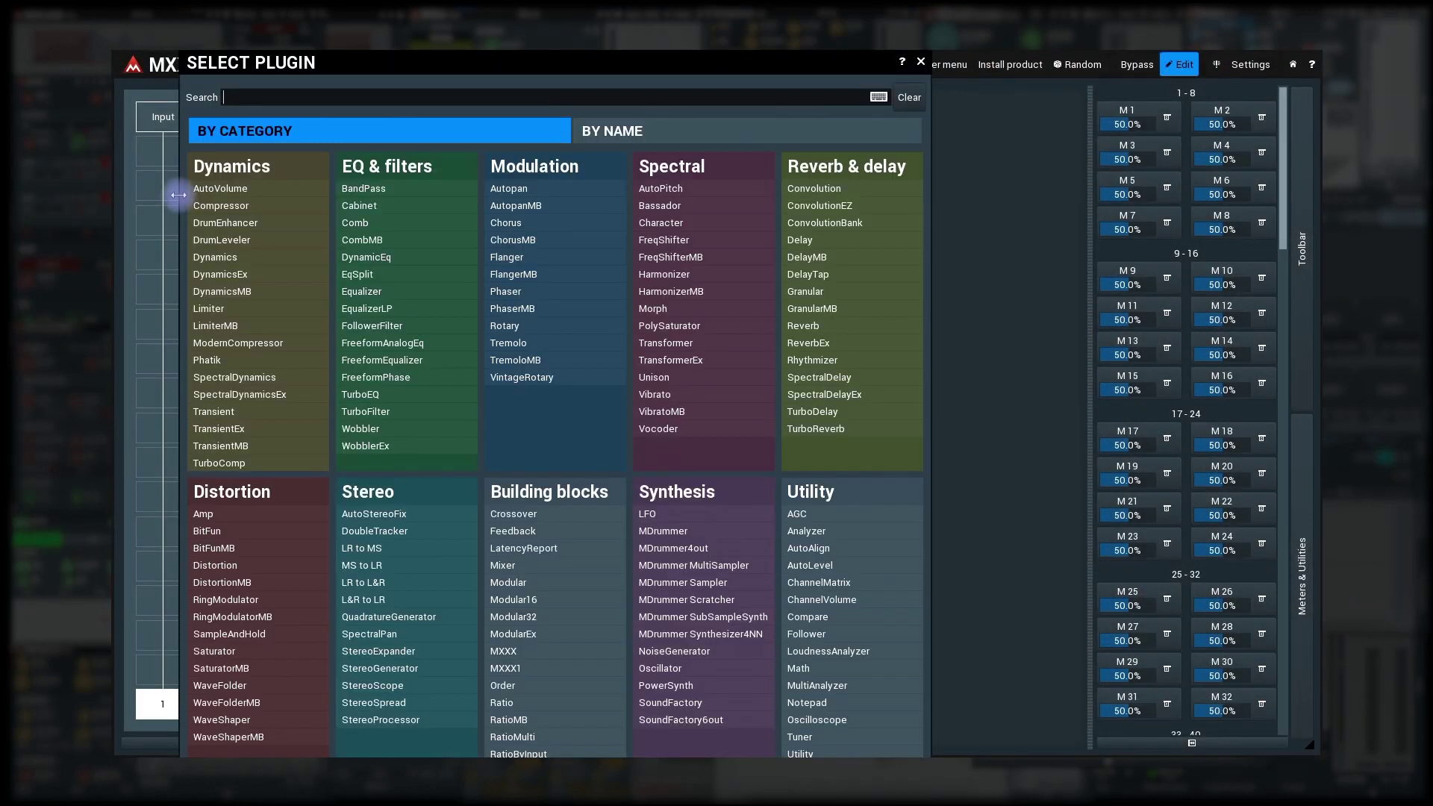
type("band")
left_click(376, 186)
left_click(177, 222)
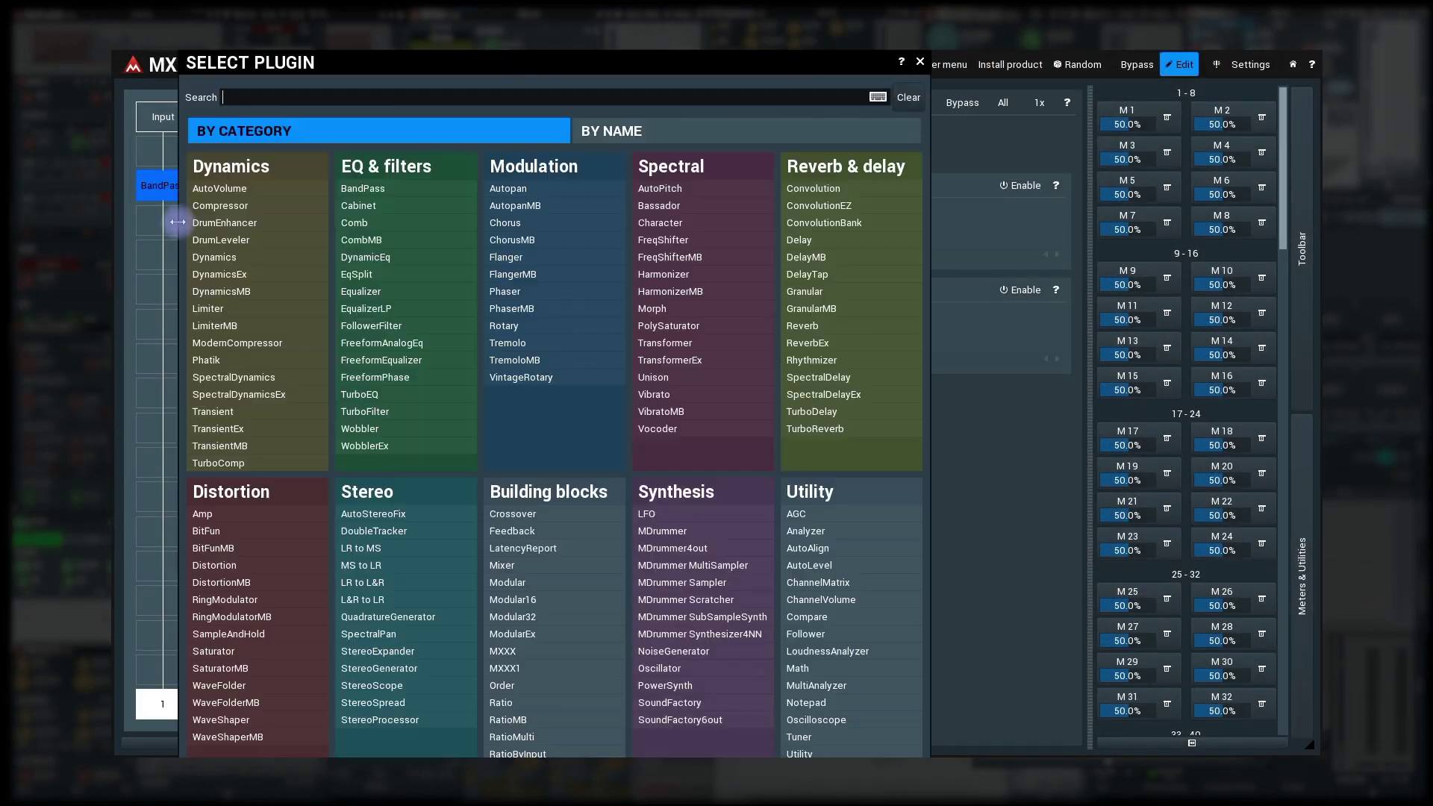
type("trem")
left_click(482, 342)
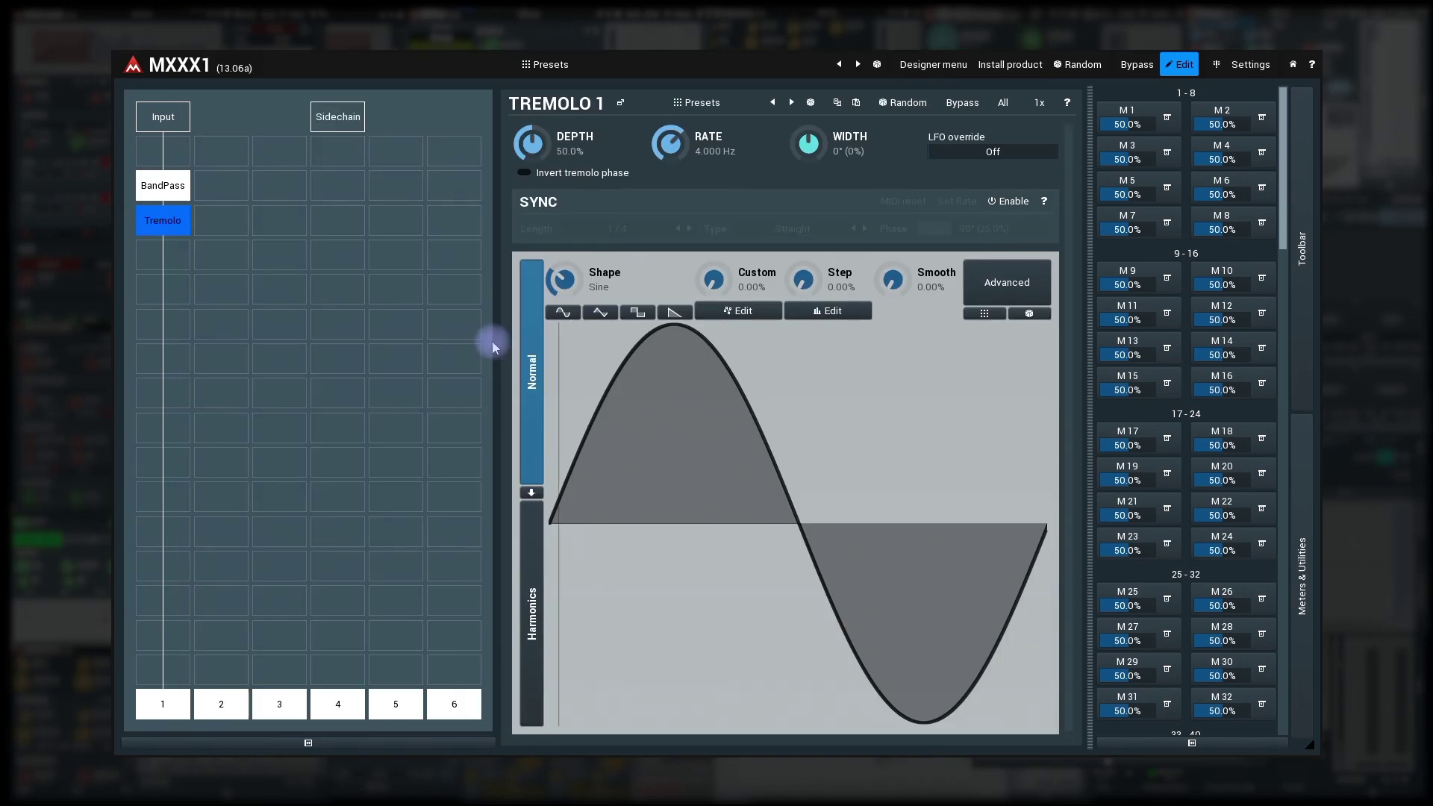
left_click(180, 255)
type("flan")
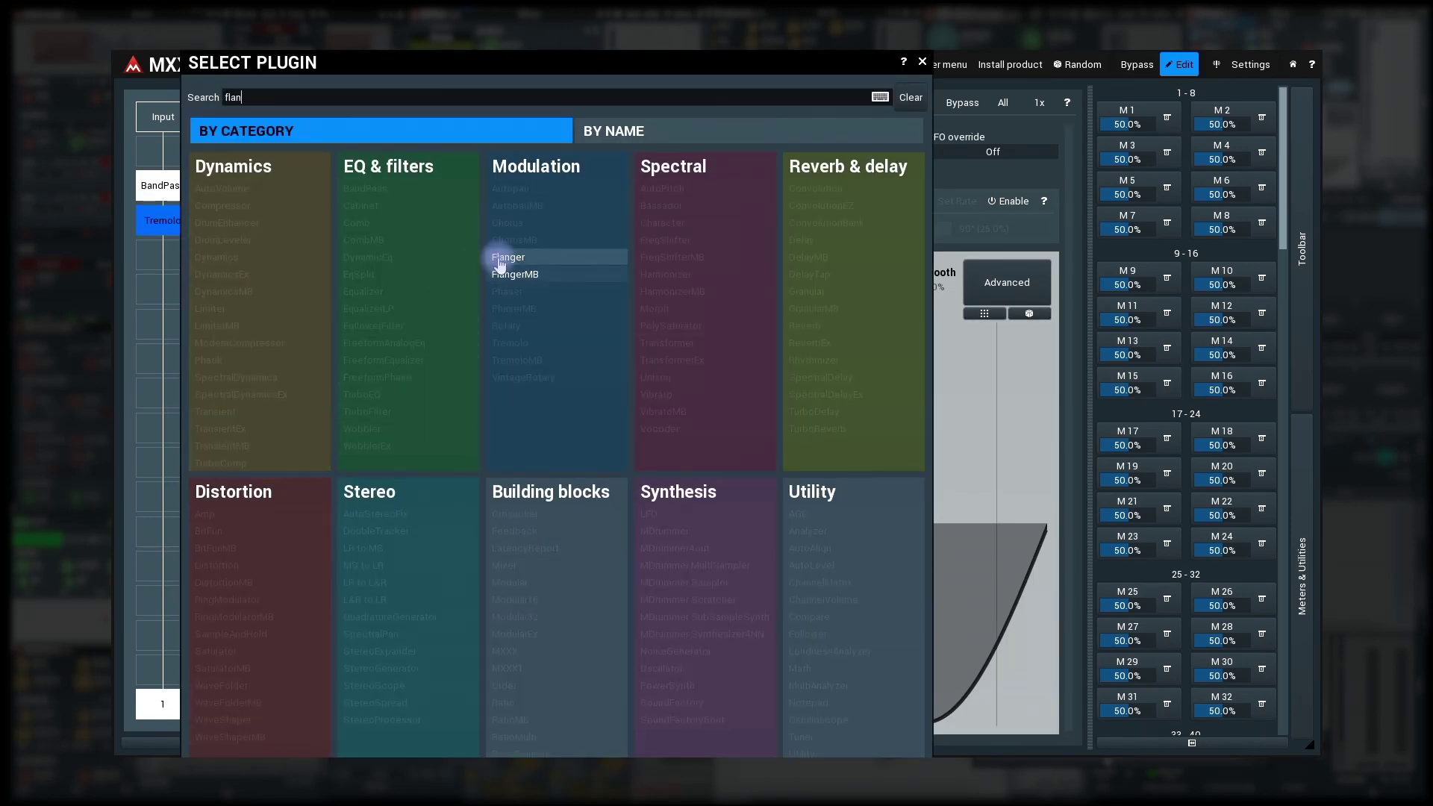
left_click(500, 258)
left_click(162, 184)
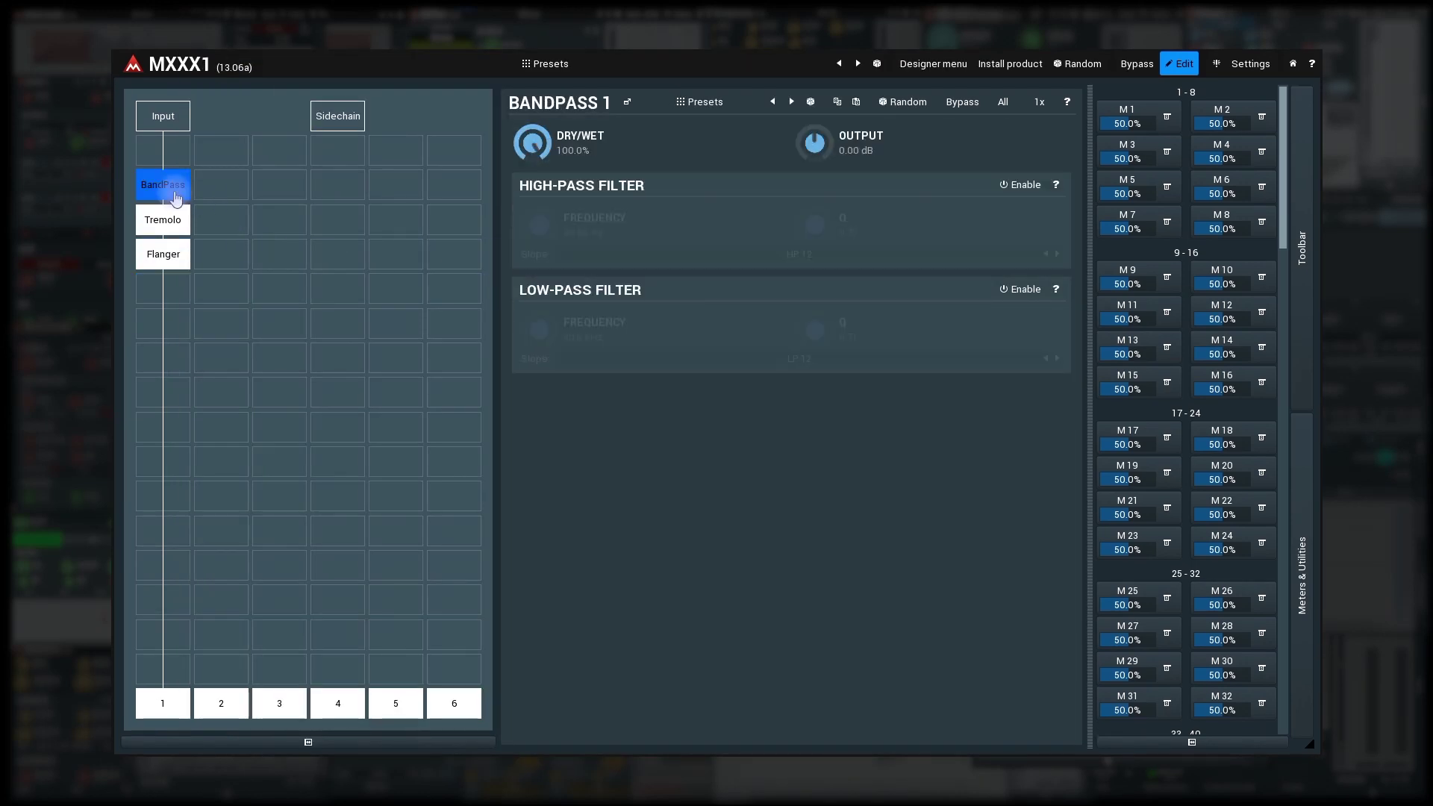
Enable BandPass's low-pass filter and learn its frequency into multiparameter M1.
left_click(1030, 290)
right_click(1131, 112)
left_click(1161, 137)
left_click(1127, 114)
Learn Tremolo's Depth into multiparameter M2.
left_click(176, 223)
right_click(1243, 116)
left_click(1243, 136)
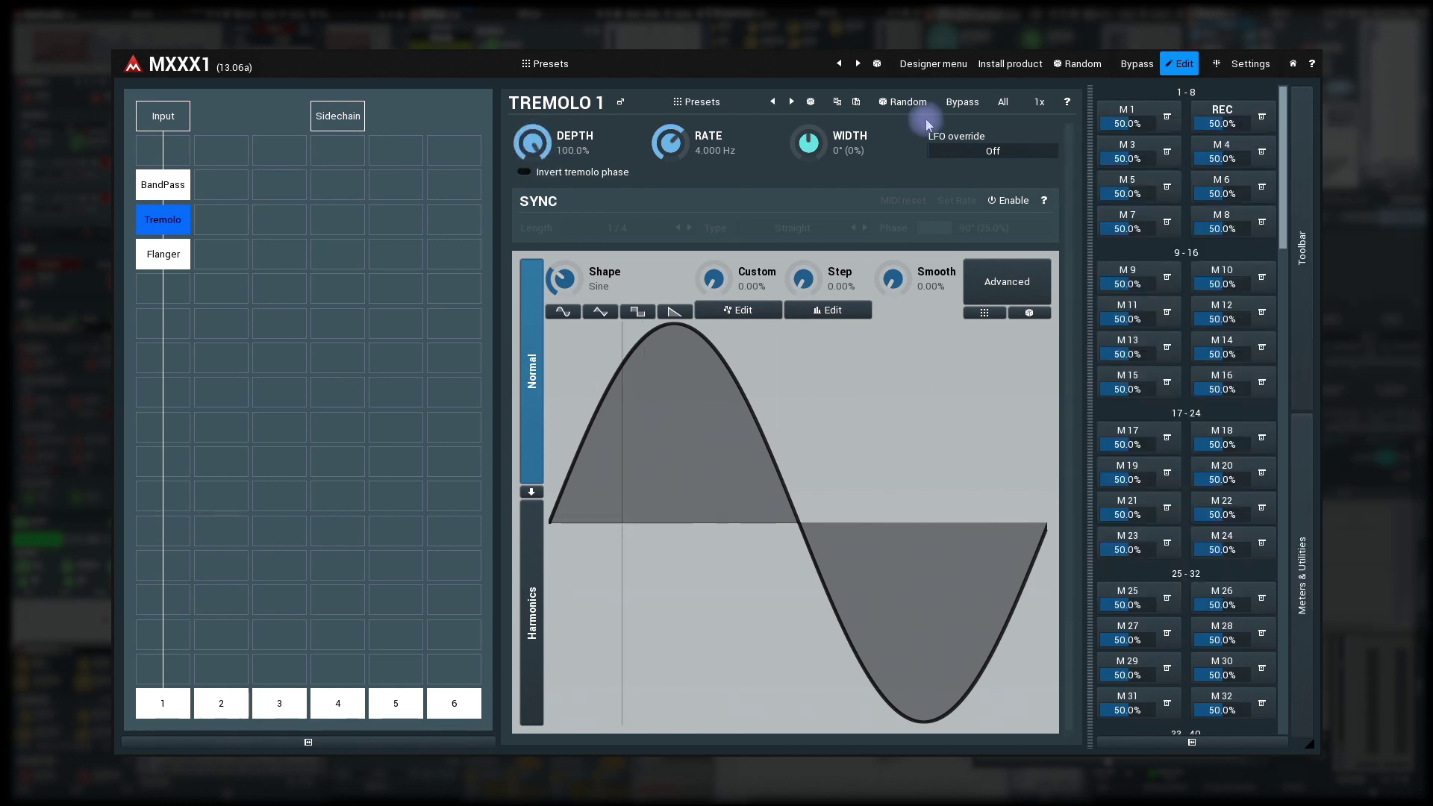
left_click(1221, 112)
Learn Flanger's Depth into multiparameter M3, lowering it to about 82% wet.
left_click(171, 254)
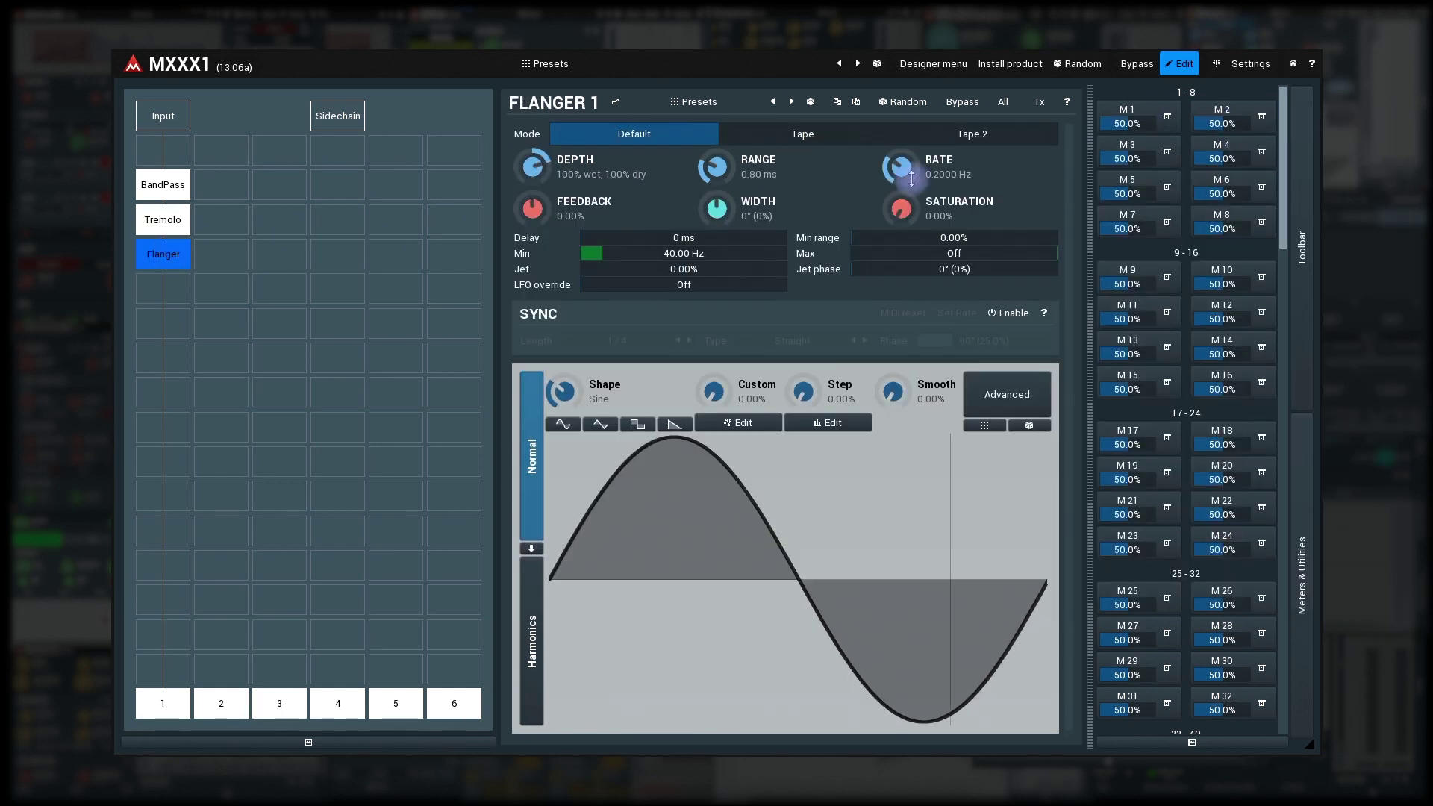
right_click(1149, 153)
left_click(1164, 189)
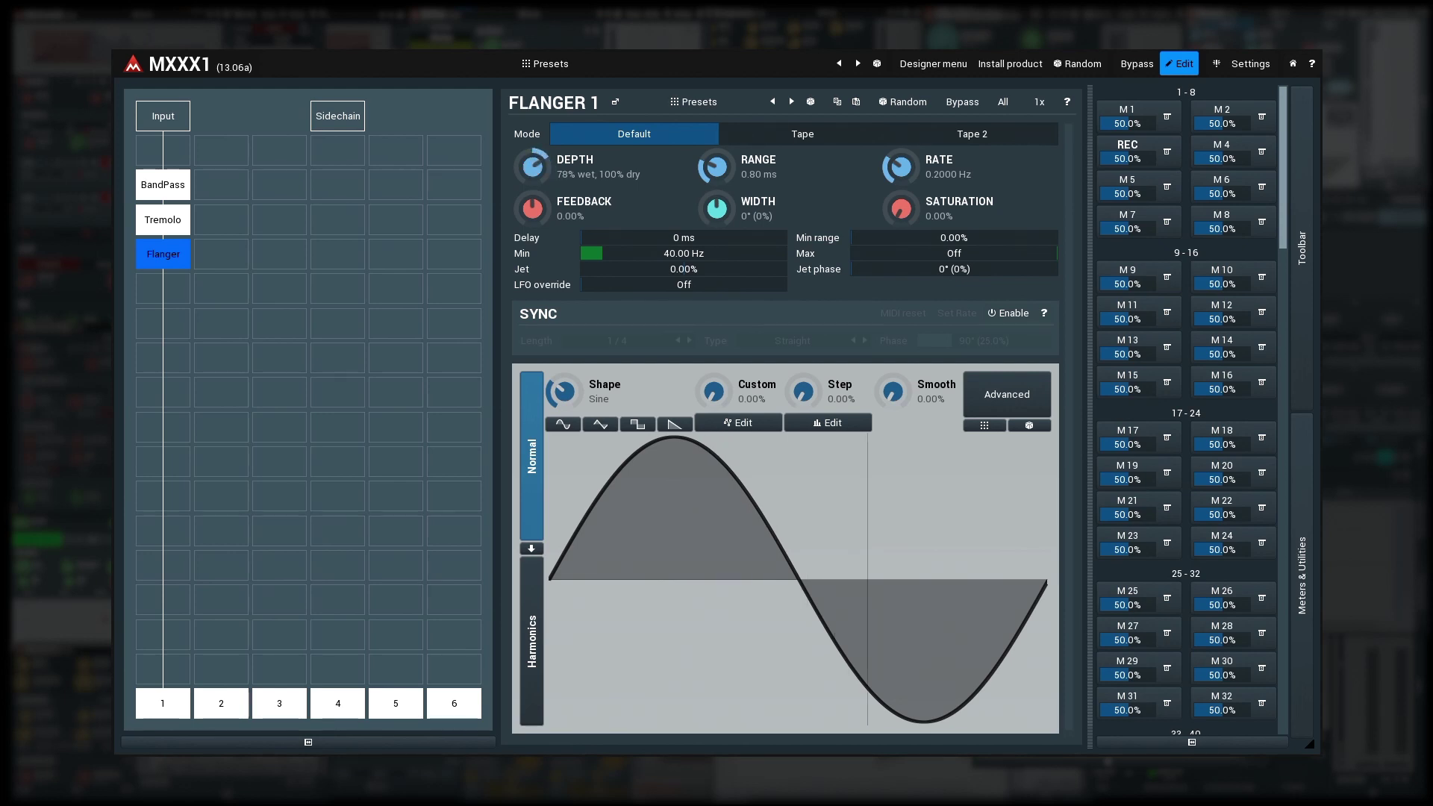
left_click_drag(535, 169, 550, 163)
left_click(1125, 144)
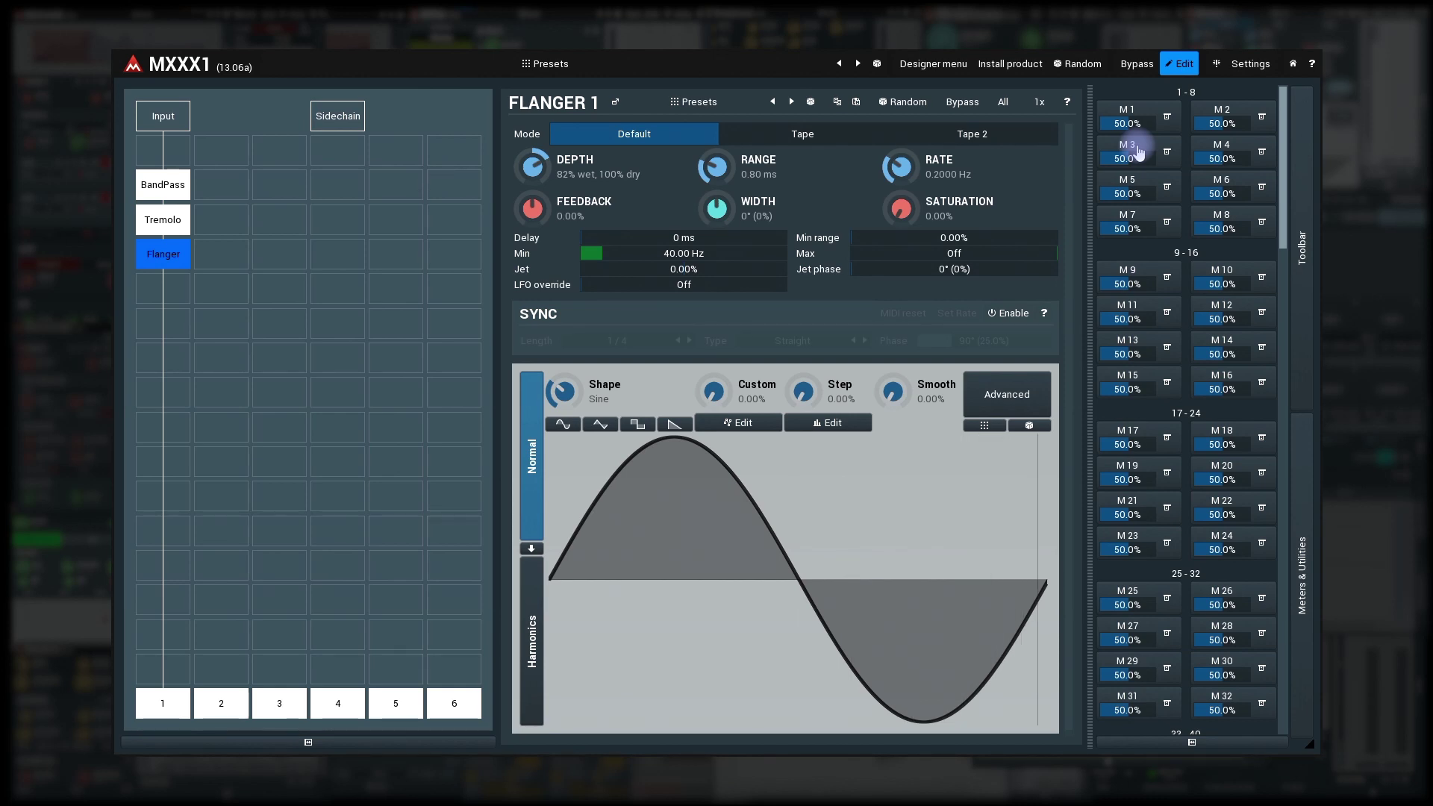
Set Multiparameter 1's low-pass frequency range from 20.0 kHz down to 100.0 Hz.
left_click(161, 183)
left_click(1142, 119)
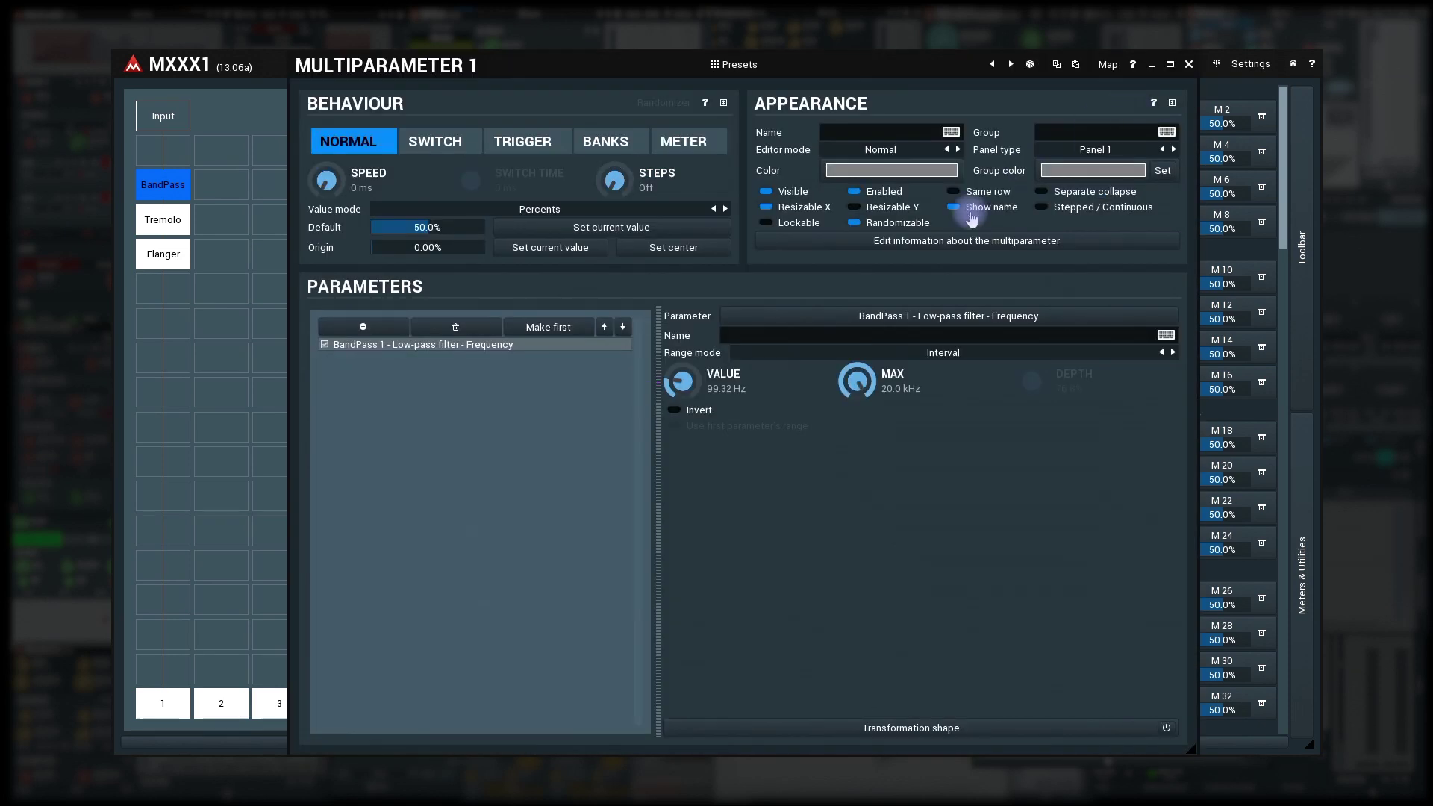
left_click_drag(724, 383, 678, 378)
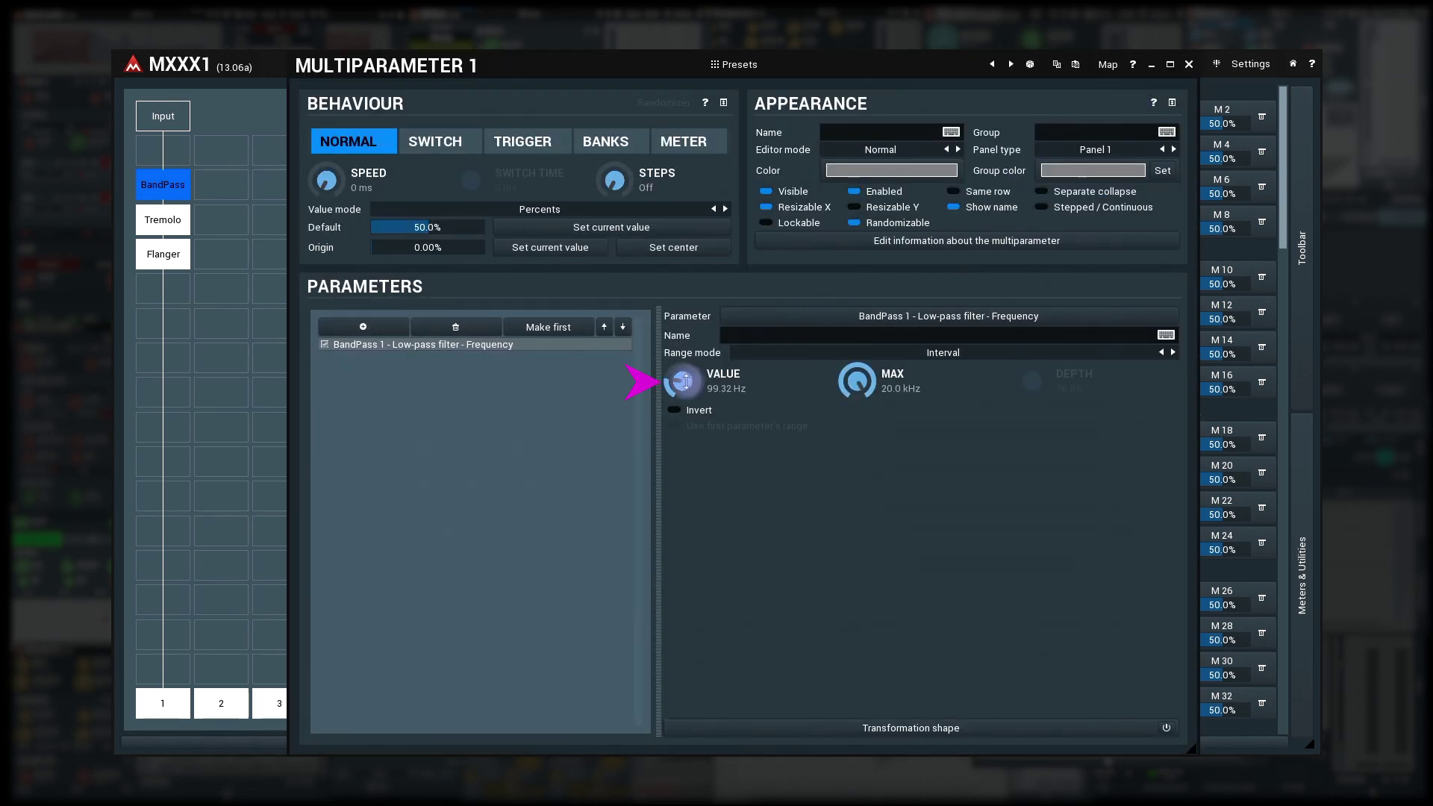
double_click(864, 382)
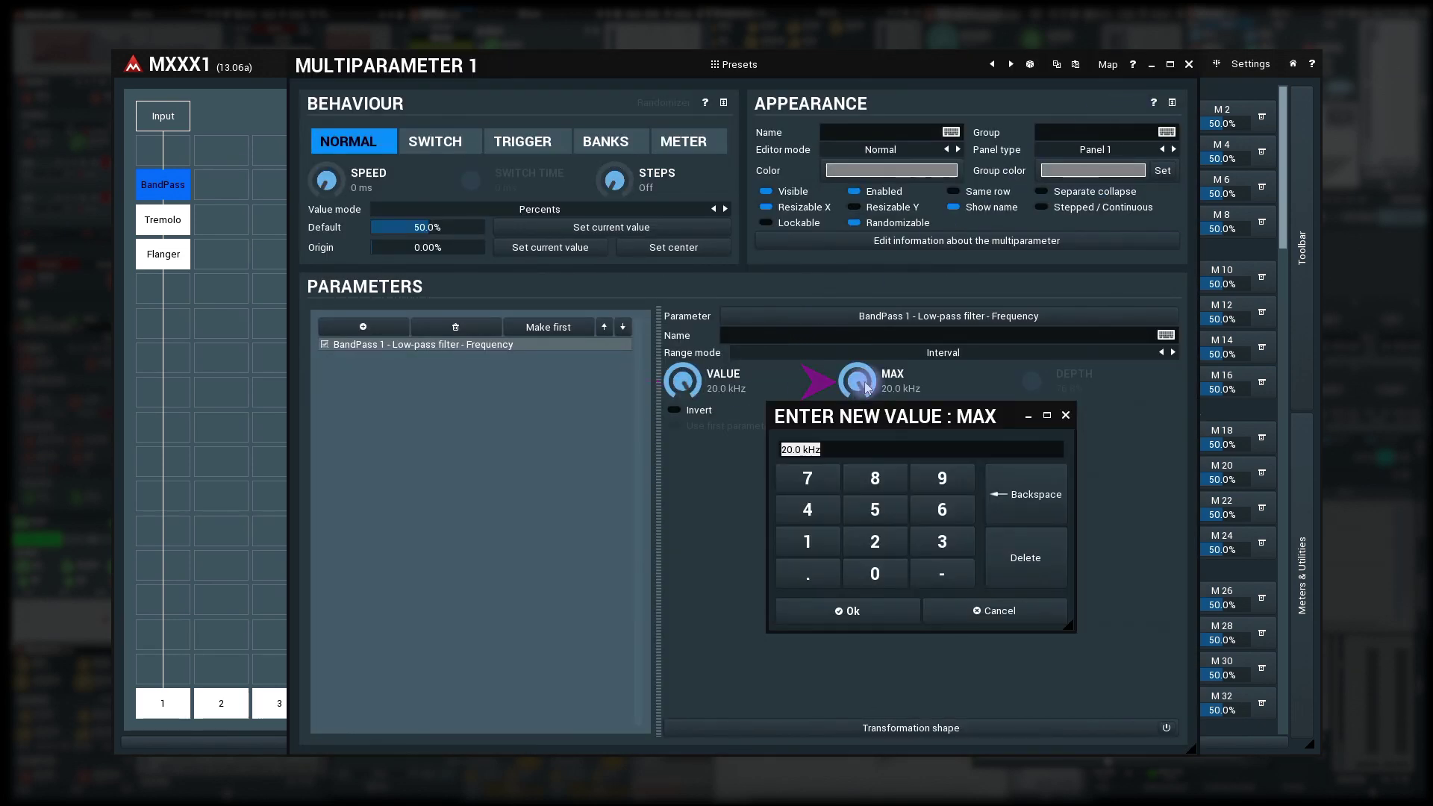
type("10")
key("Return")
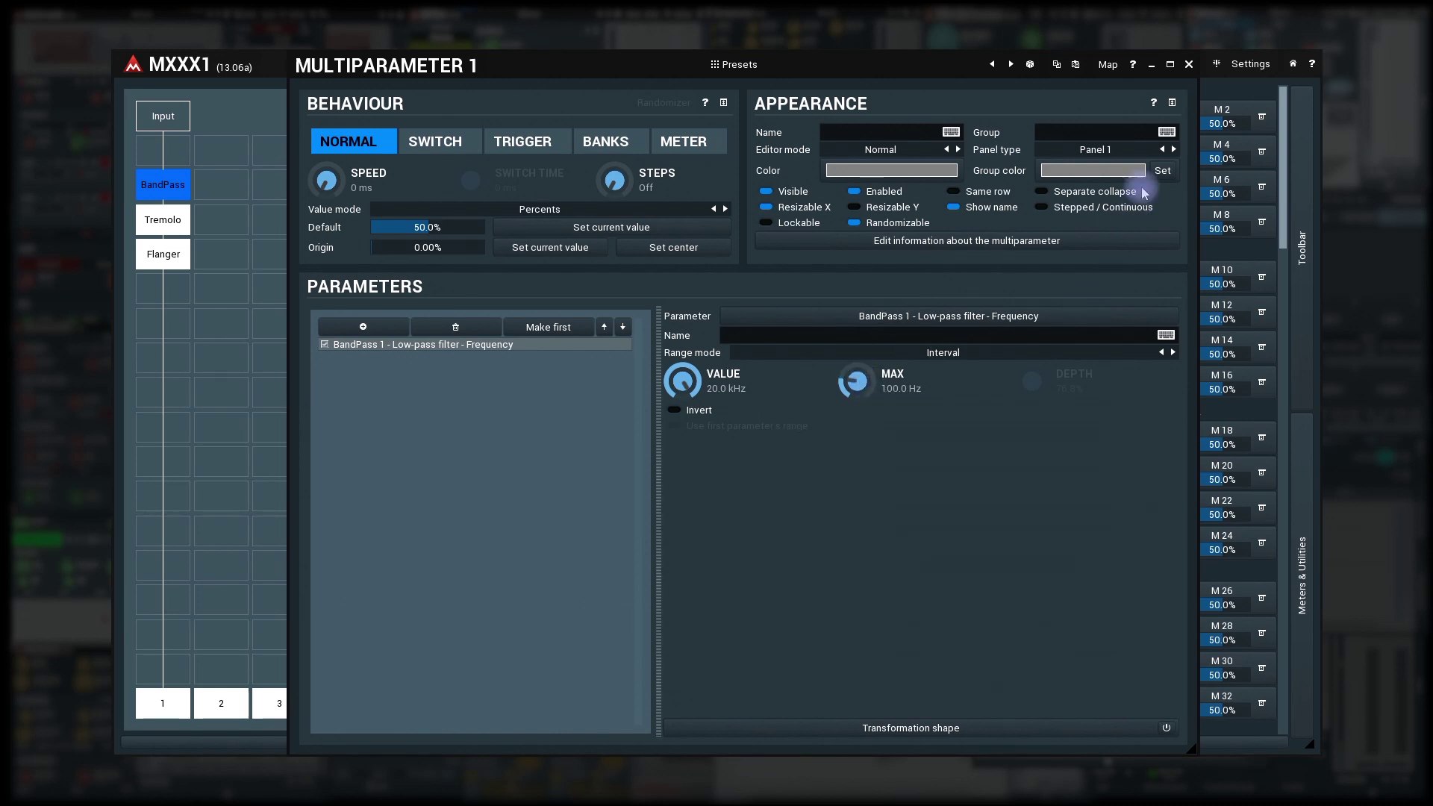
Name Multiparameter 1 'Low-pass' and close its editor.
left_click(925, 130)
type("Low-pass")
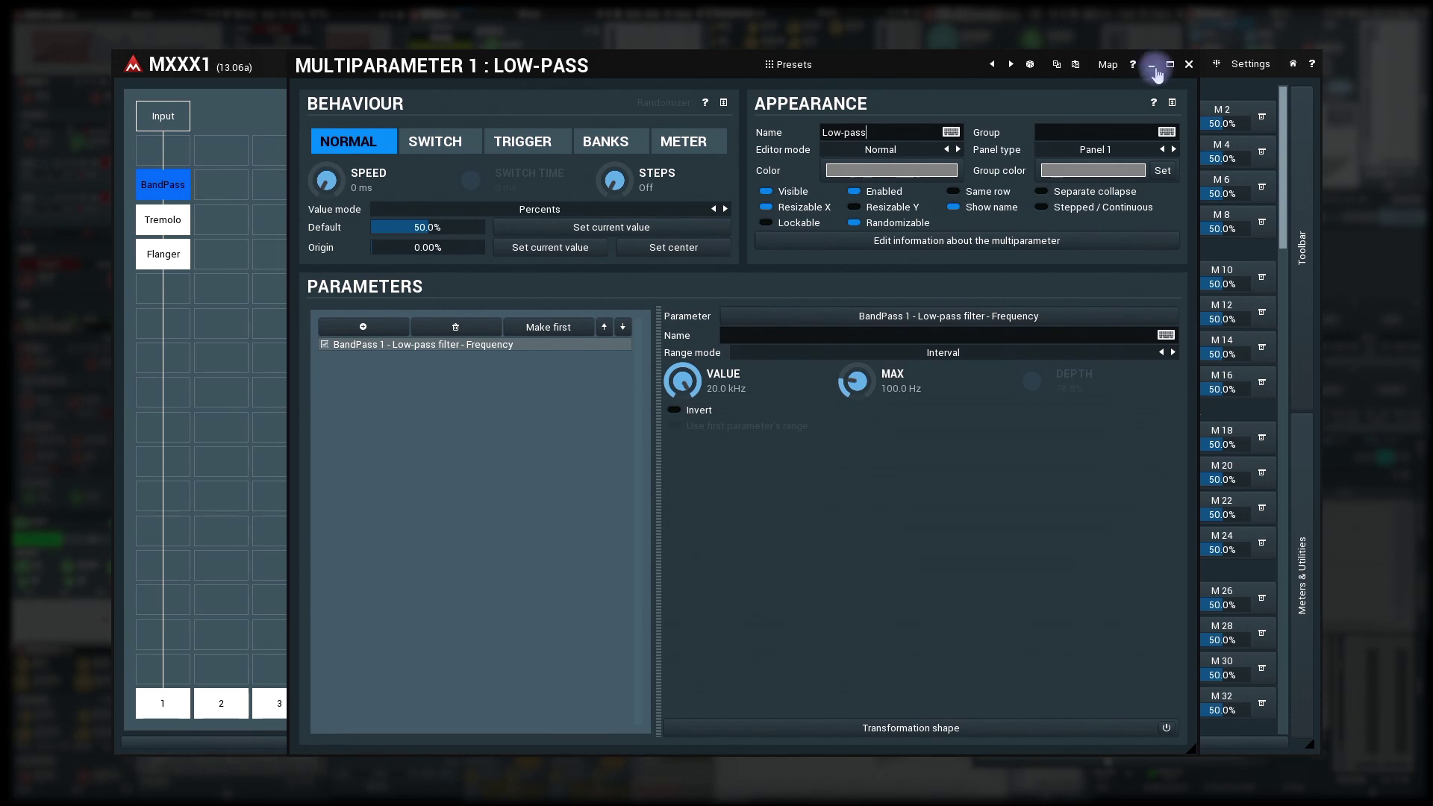
left_click(1189, 65)
Name Multiparameter 2 'Tremolo'.
left_click(1221, 112)
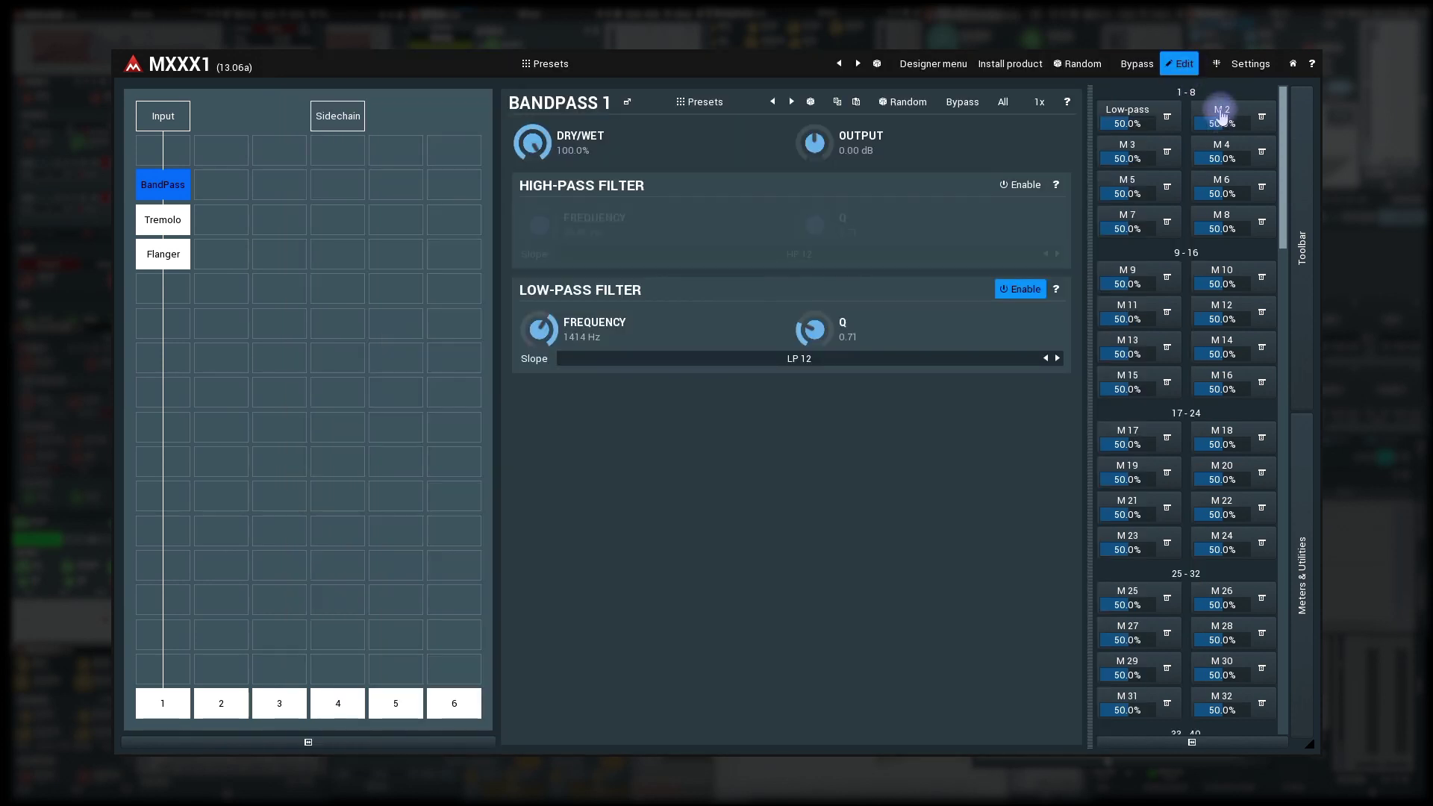
left_click(934, 125)
type("Tremolo")
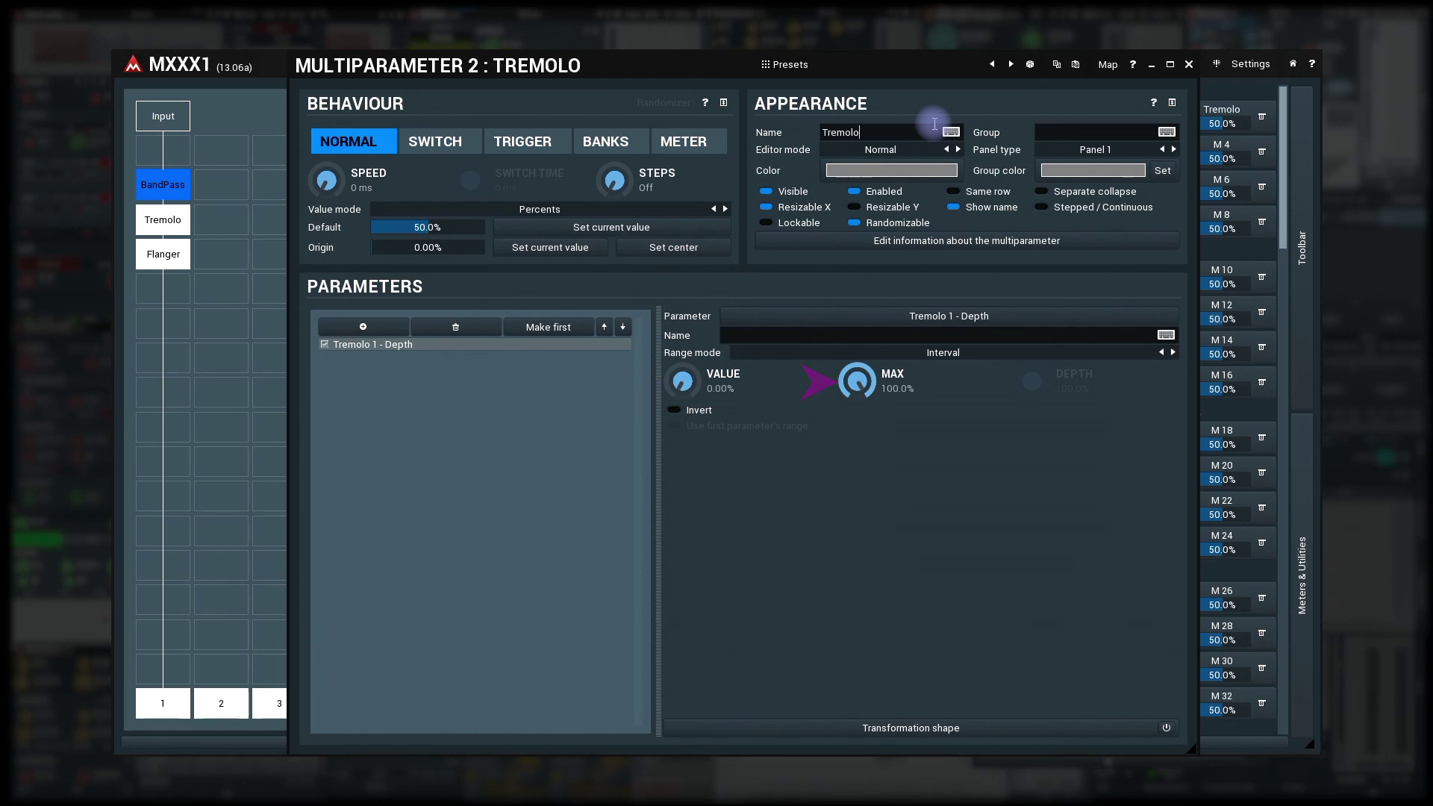
left_click(1189, 65)
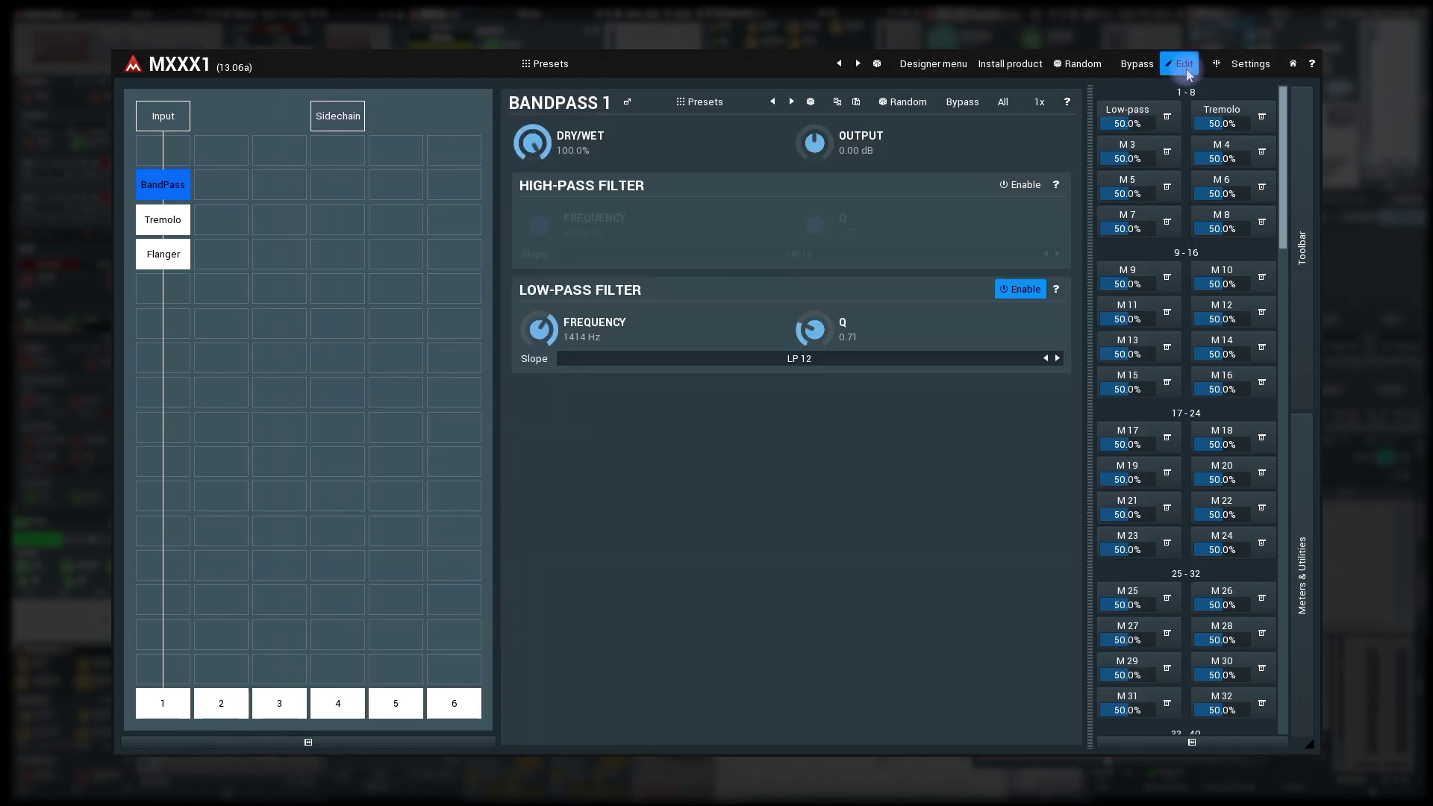
Give Multiparameter 3 a Flanger depth range of 0% to 100% wet and name it Flanger.
left_click(1127, 149)
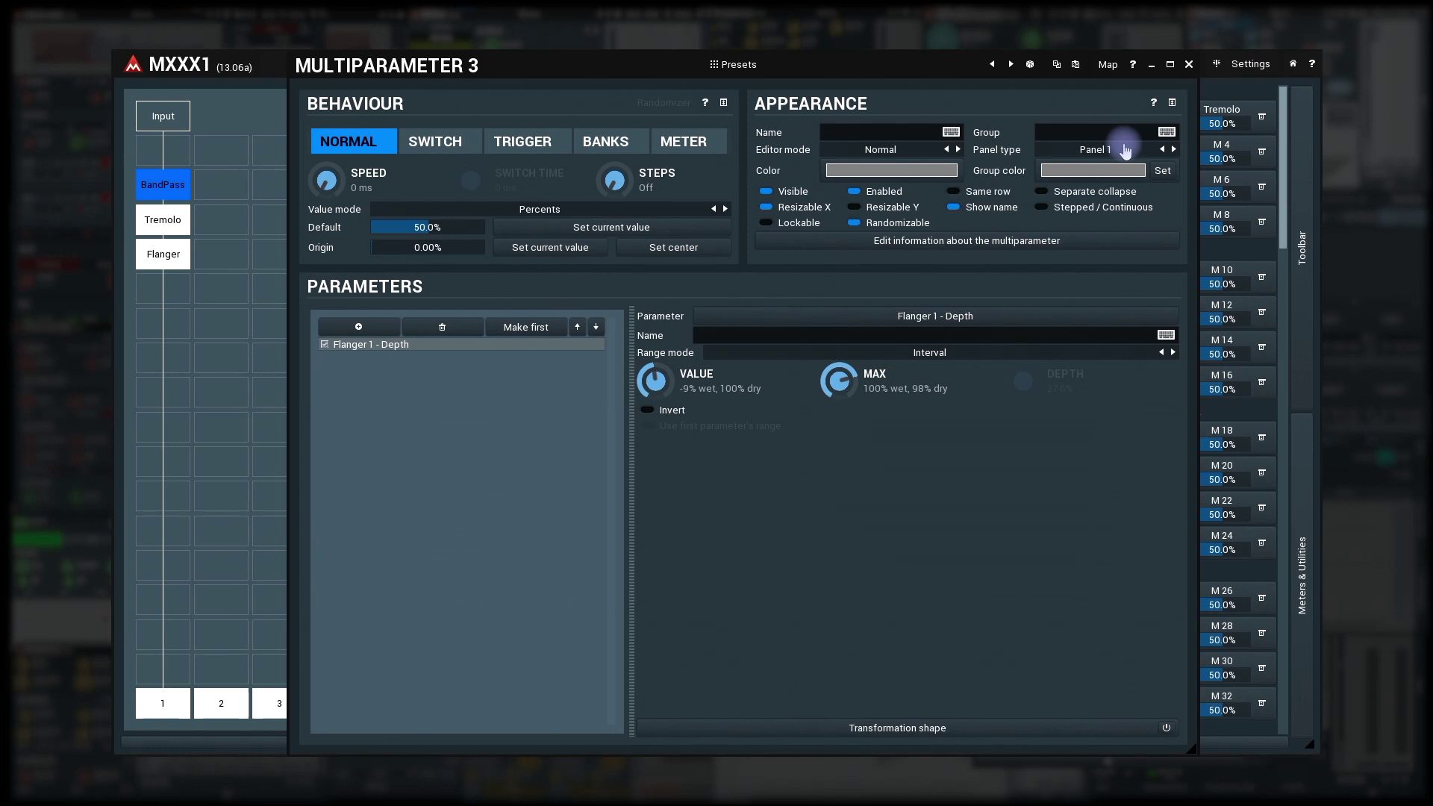
double_click(657, 383)
type("0")
key("Return")
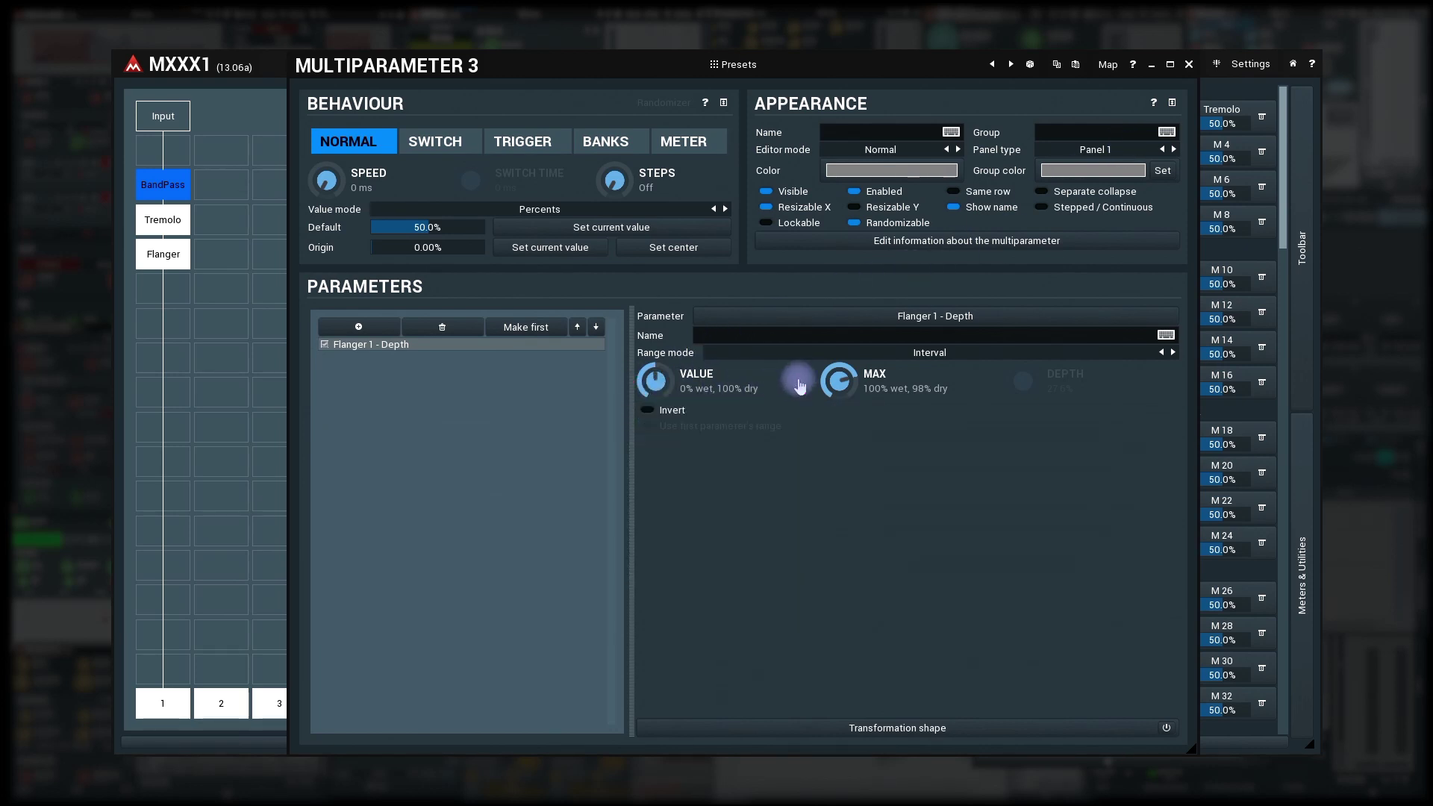
double_click(838, 382)
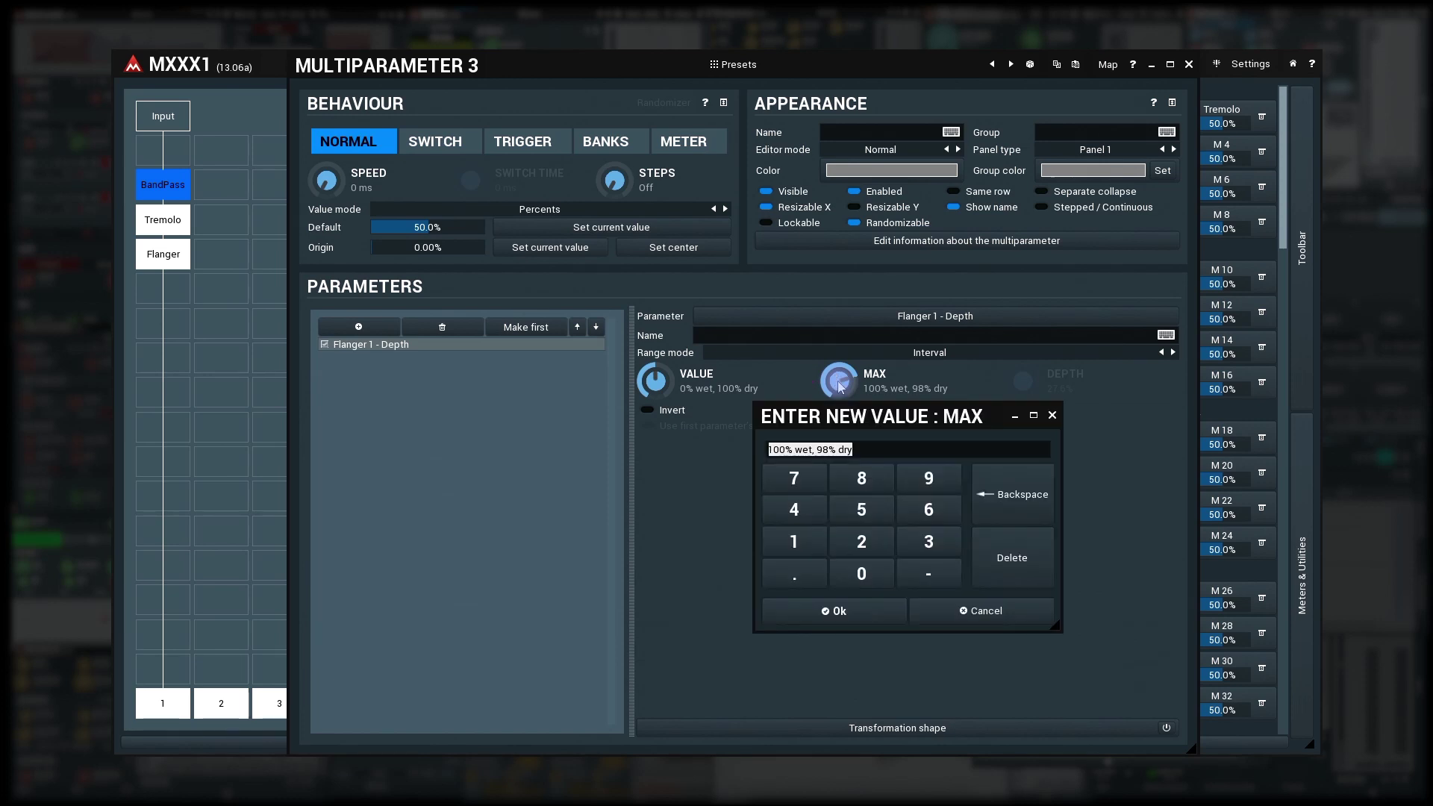
type("100")
key("Return")
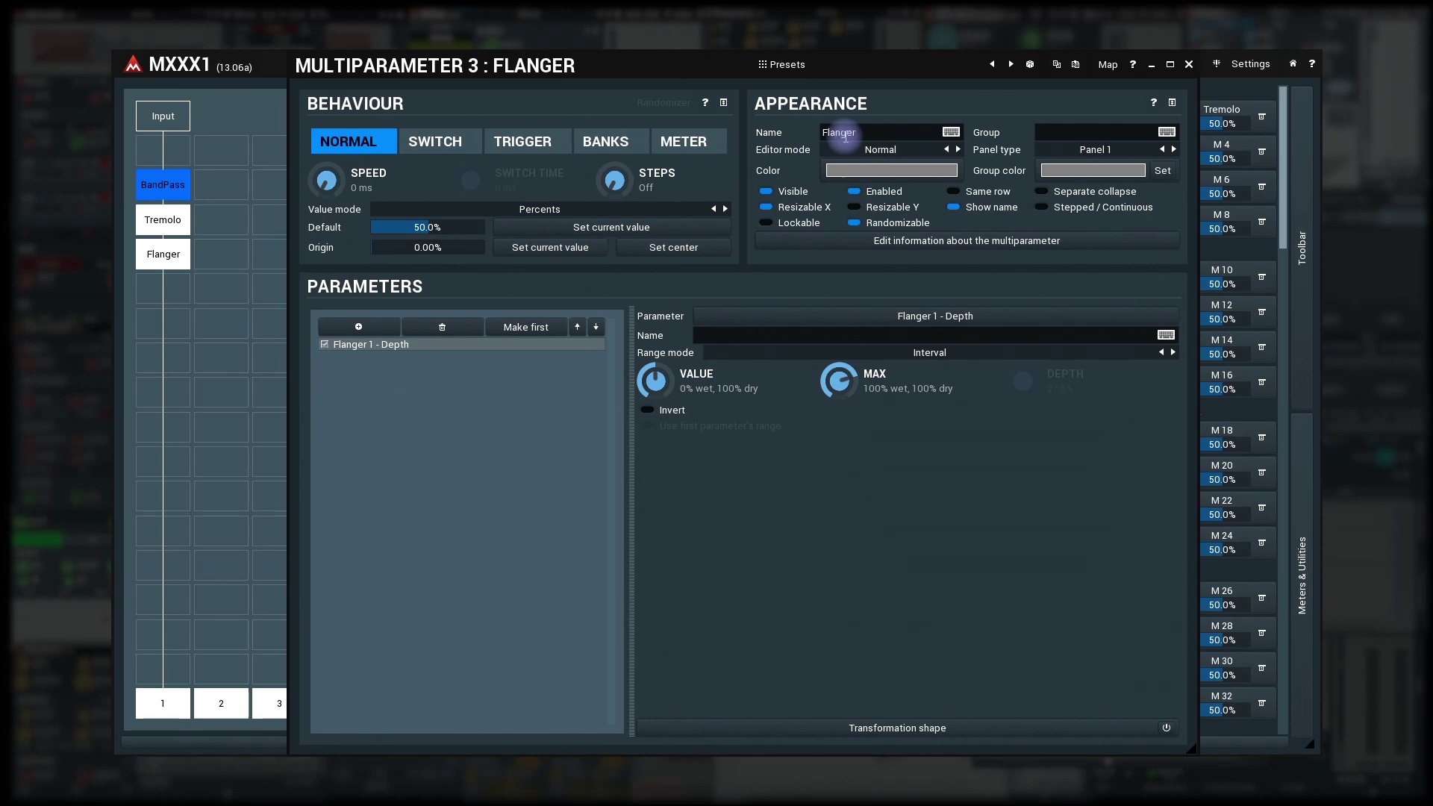
left_click(846, 135)
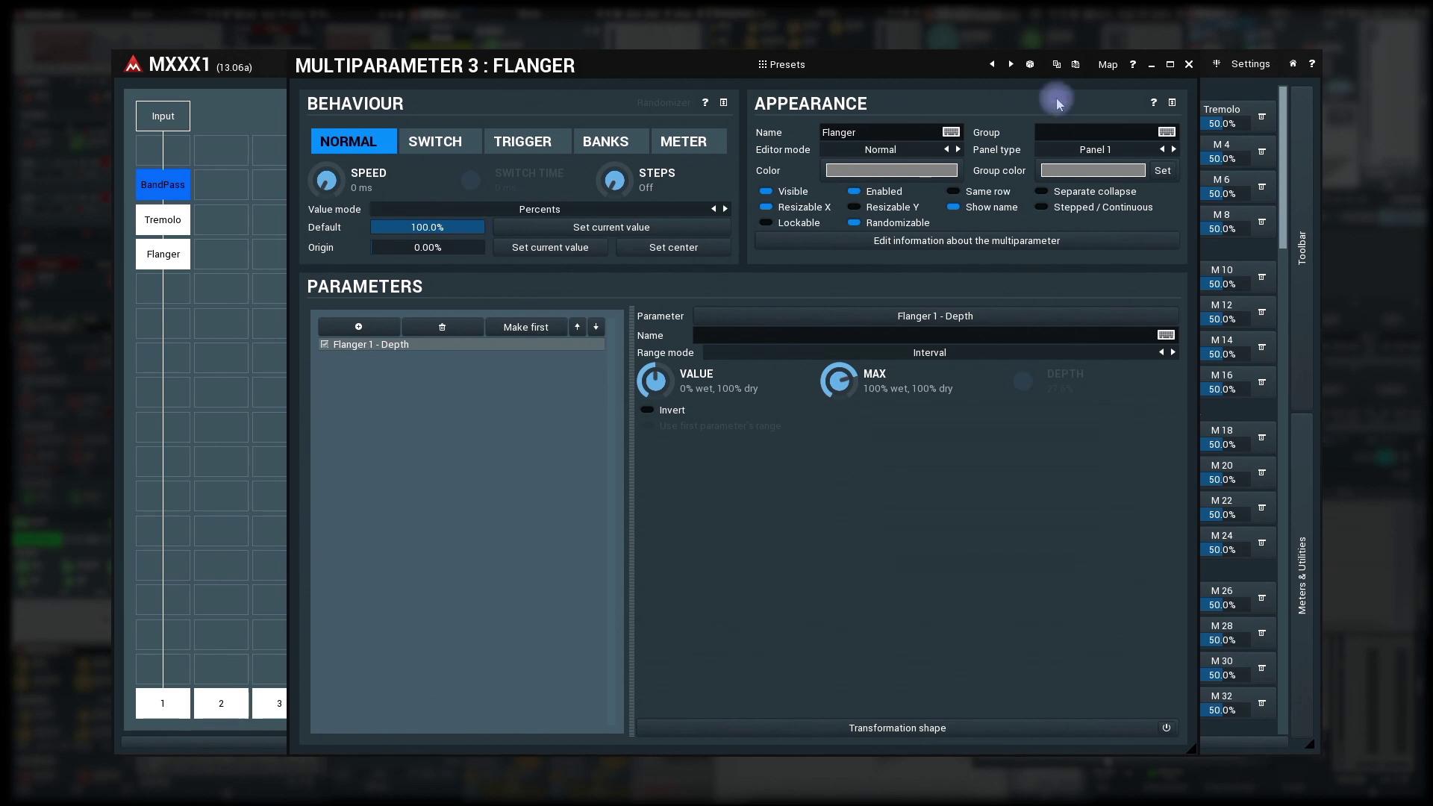
Review the Tremolo and Low-pass multiparameter settings without changing them.
left_click(1188, 65)
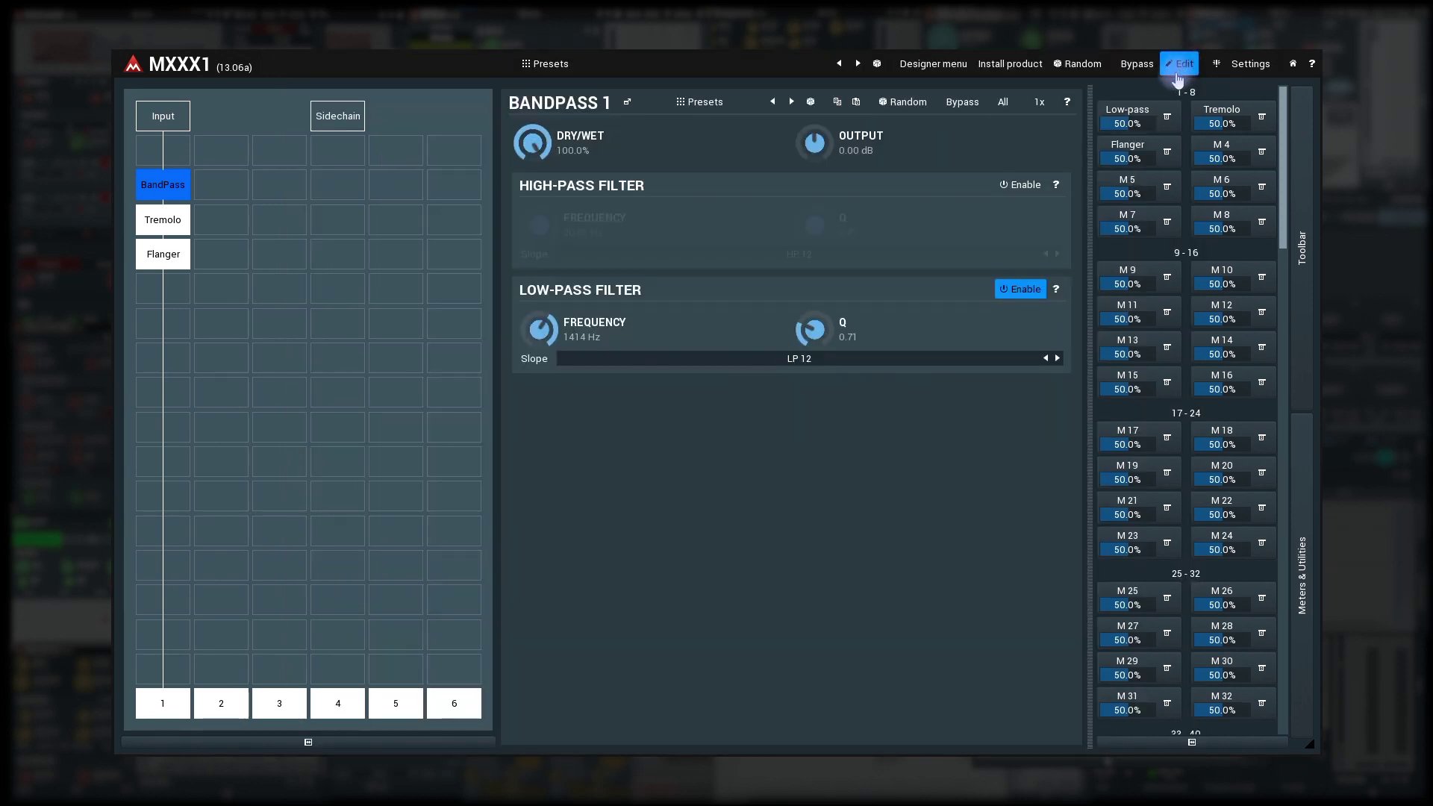
left_click(1219, 116)
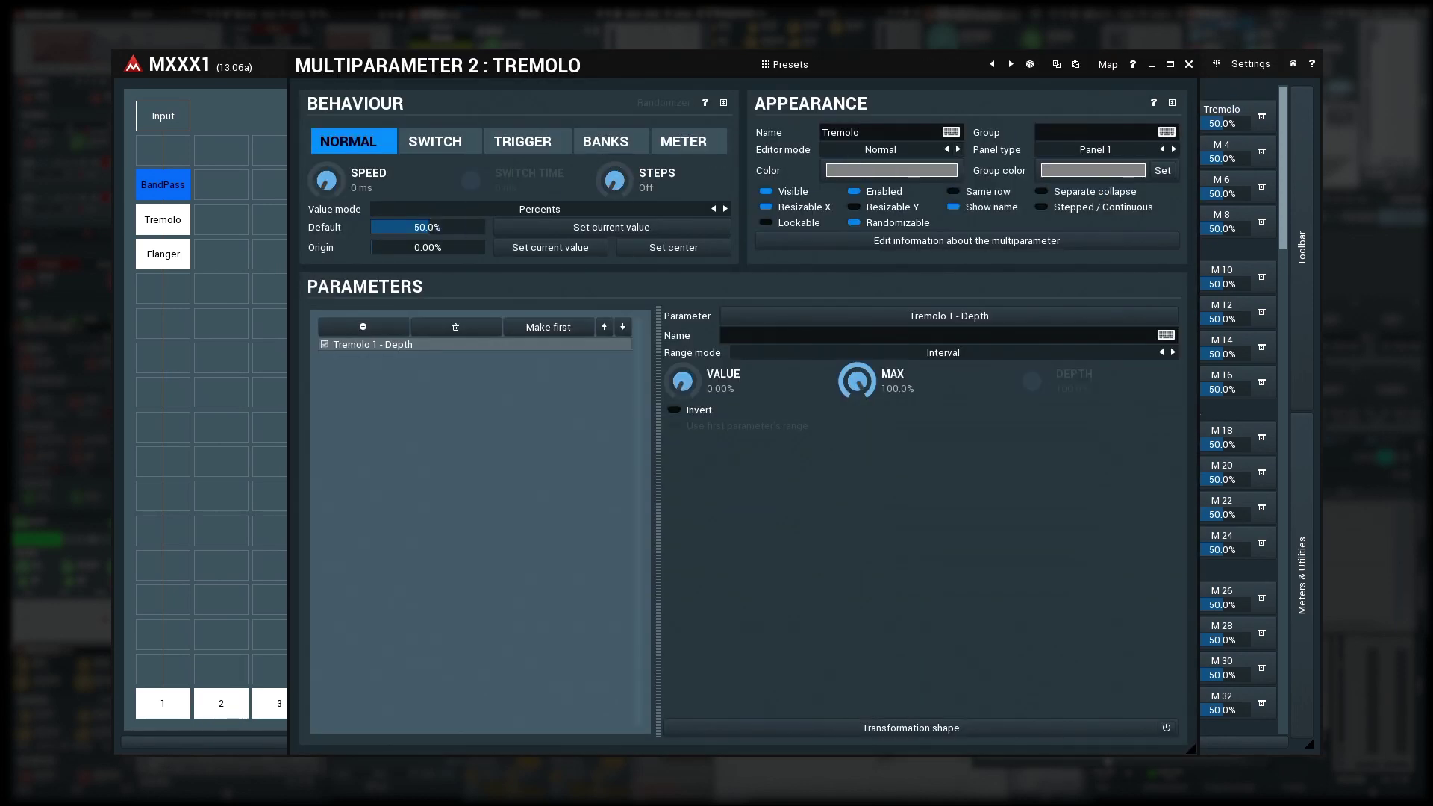
left_click(1188, 65)
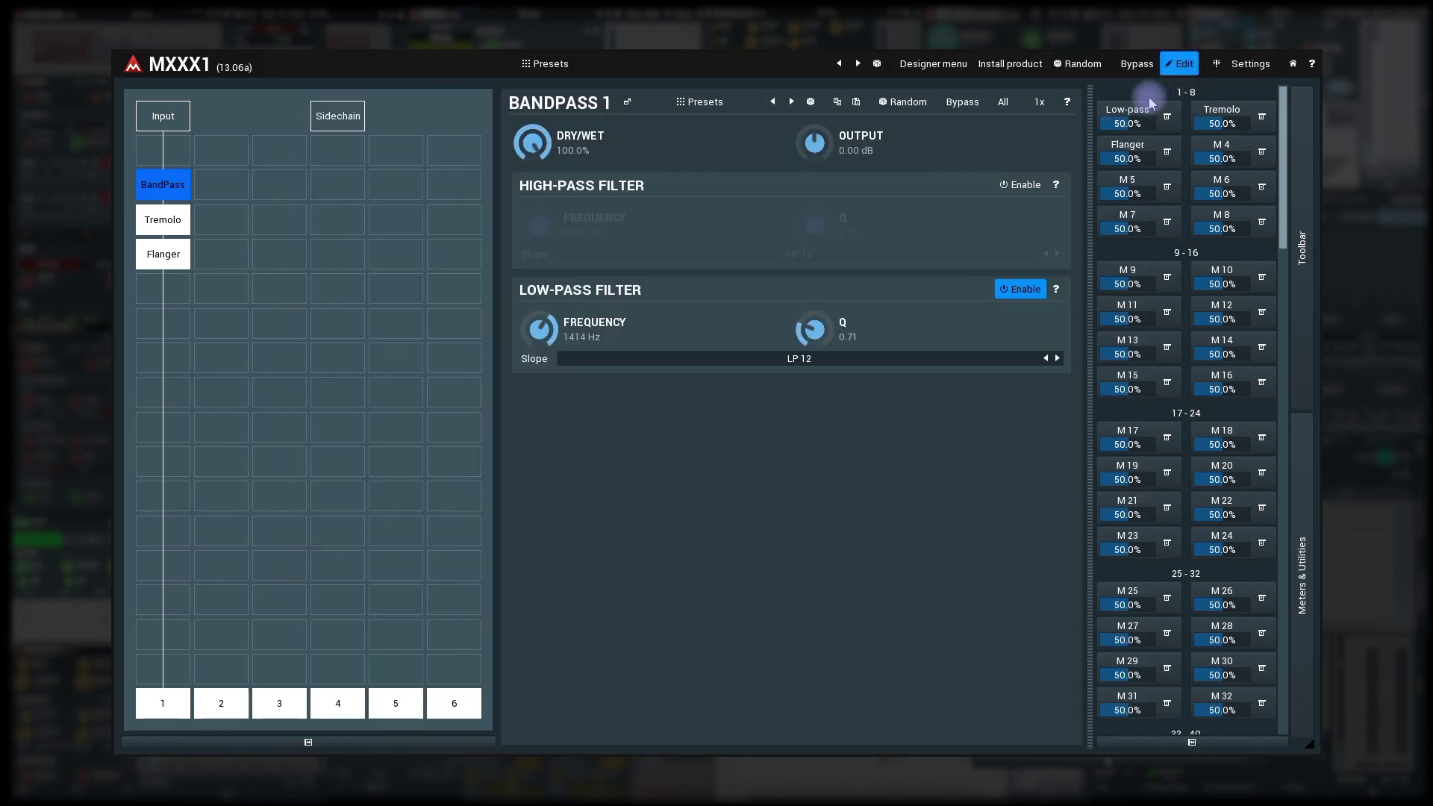
left_click(1136, 113)
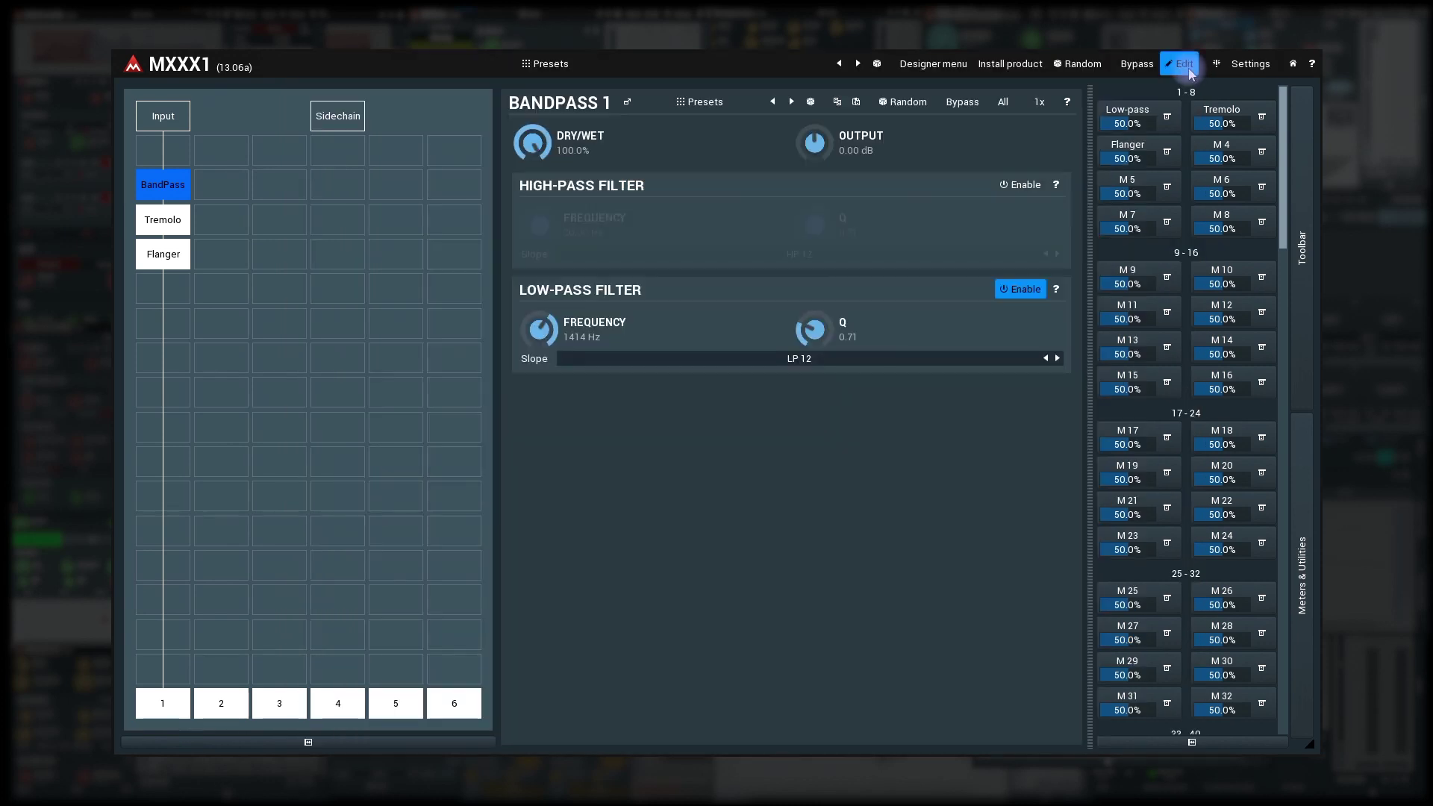
left_click(1188, 65)
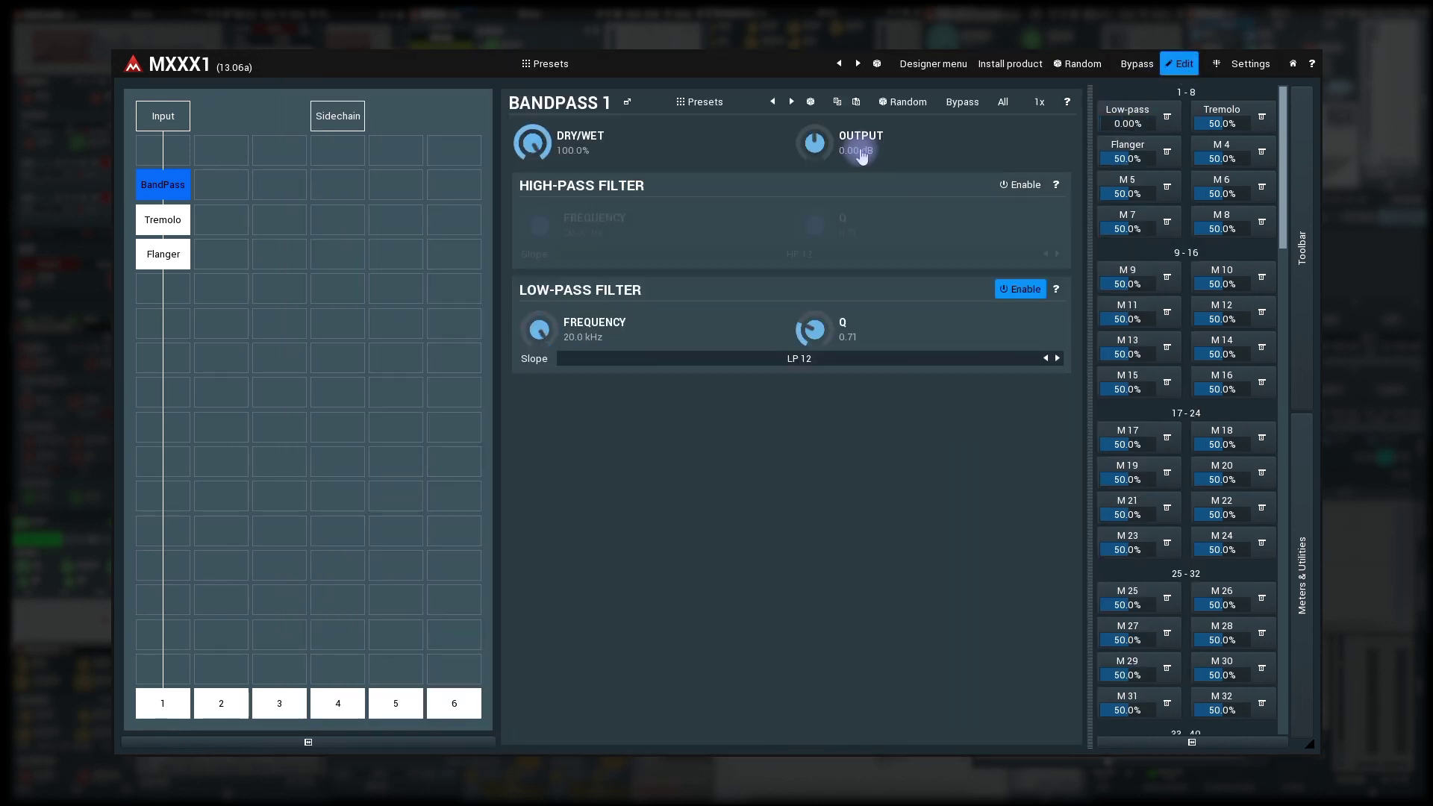
Turn the Tremolo multiparameter down to 0% and bring up the Flanger 1 module.
left_click(165, 221)
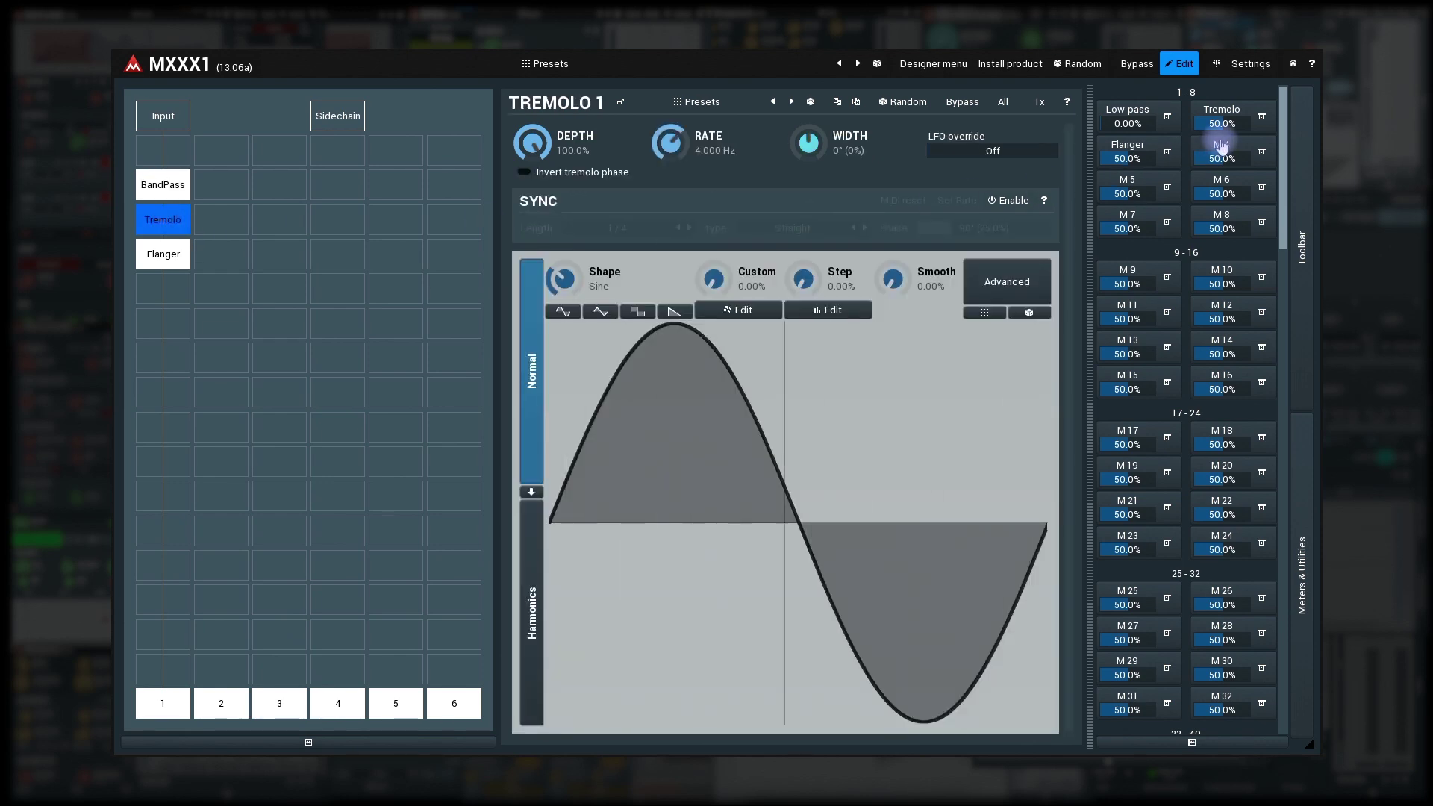
left_click_drag(1221, 123, 1221, 194)
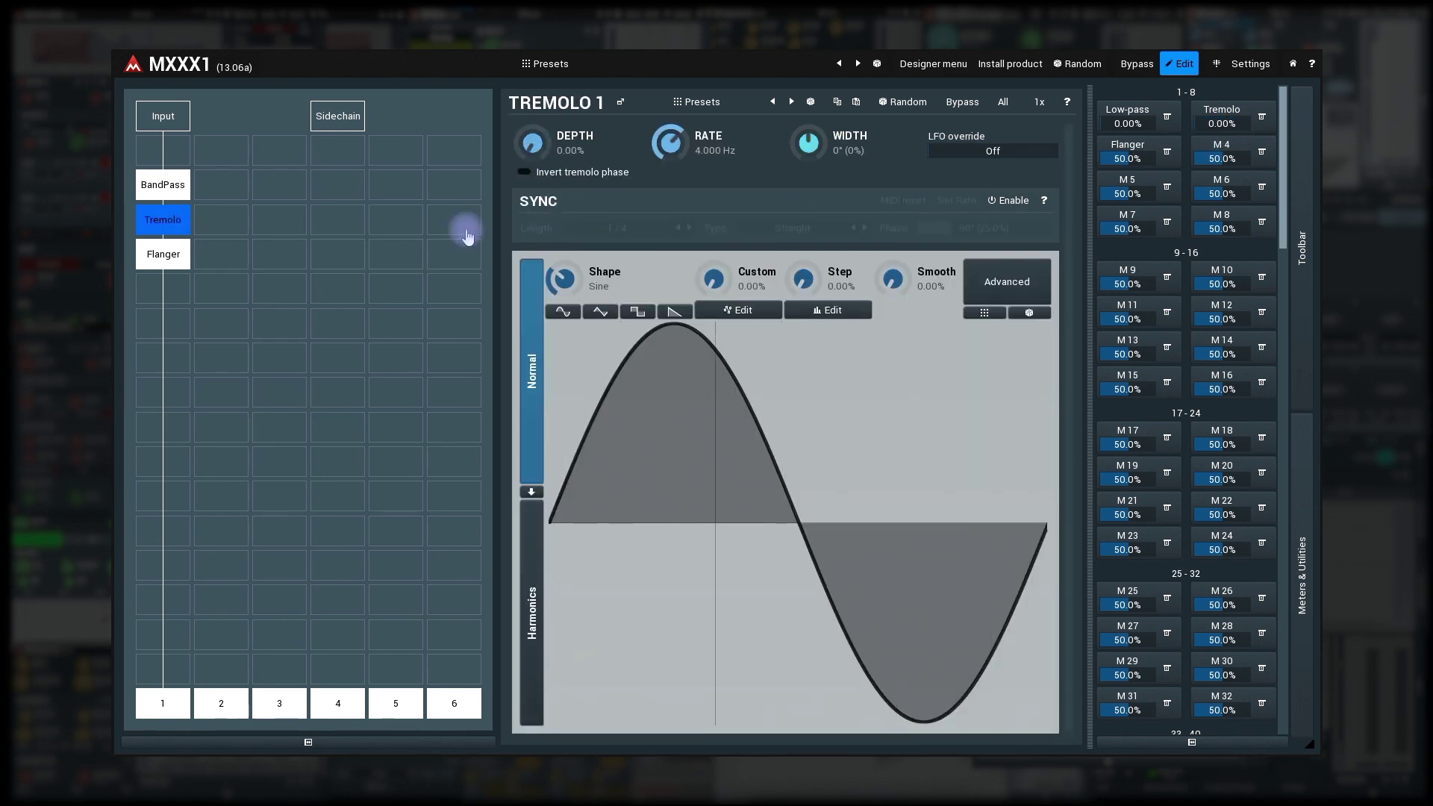
left_click(166, 254)
Lower the Flanger multiparameter to 43.6%, leaving flanger depth at 44% wet.
mouse_move(1136, 154)
left_mouse_down()
mouse_move(1136, 82)
mouse_move(1150, 209)
mouse_move(1150, 159)
left_mouse_up()
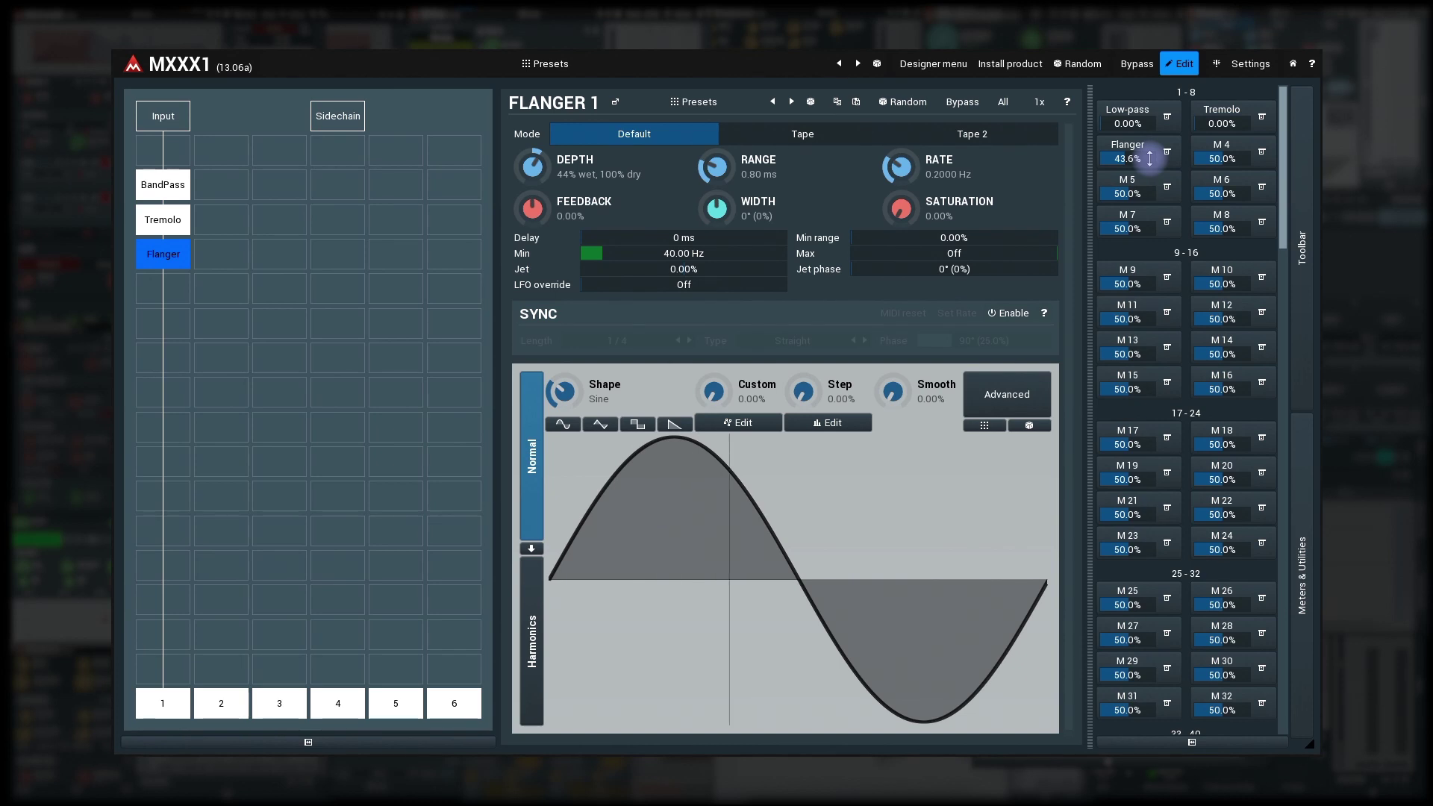
Insert an empty M1 multiparameter before Low-pass and set it learning, then open Tremolo's editor.
left_click(1168, 118)
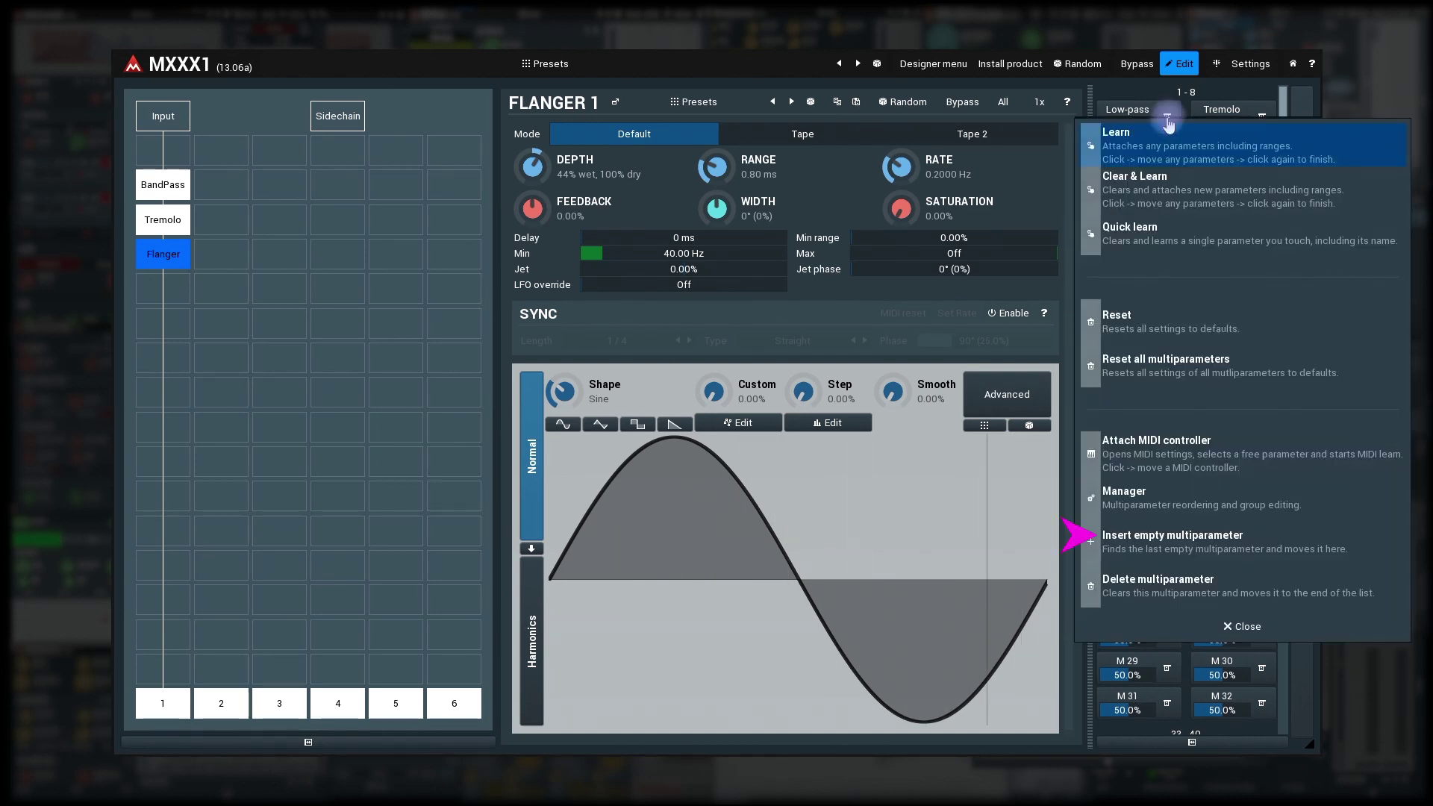
left_click(1160, 547)
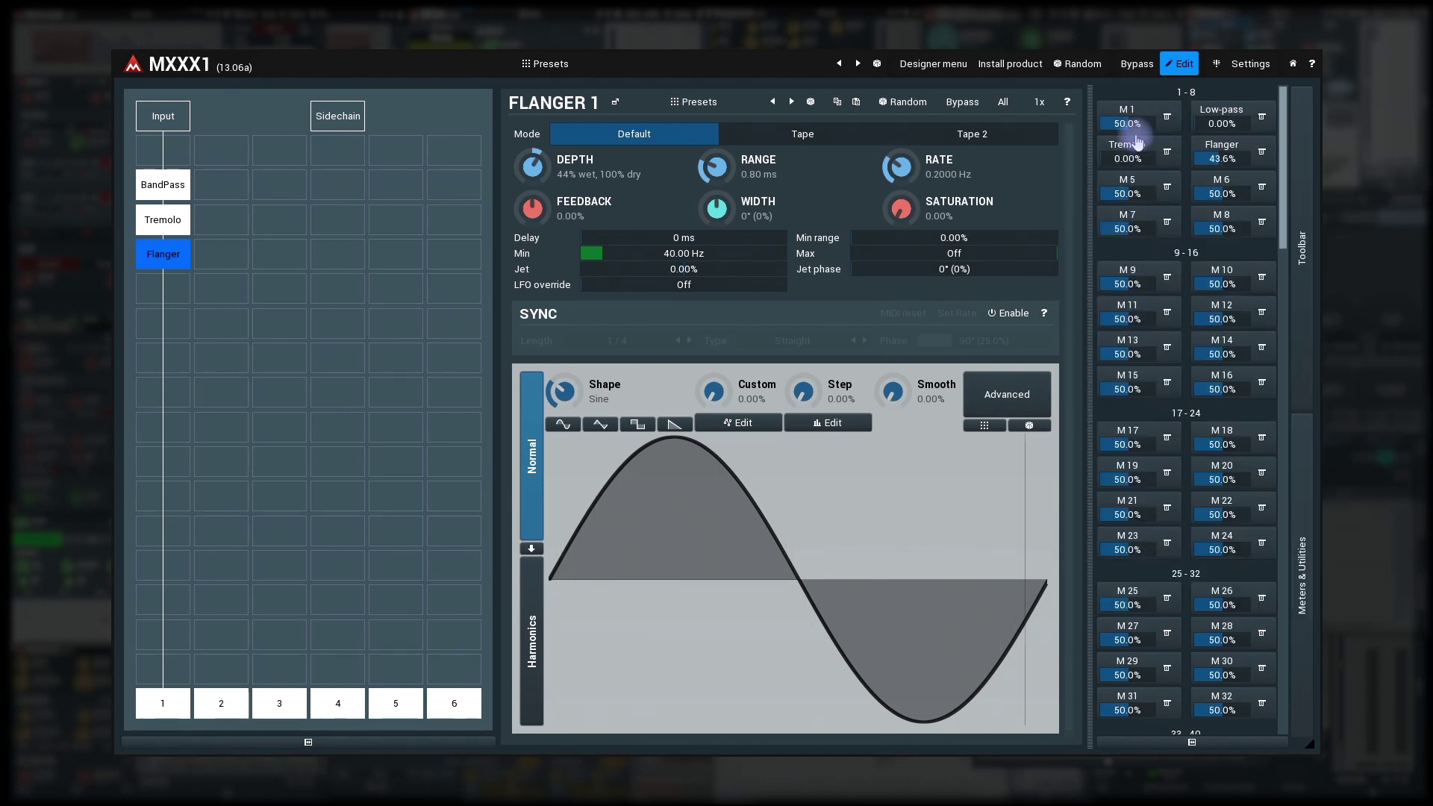
left_click(1167, 118)
left_click(1169, 142)
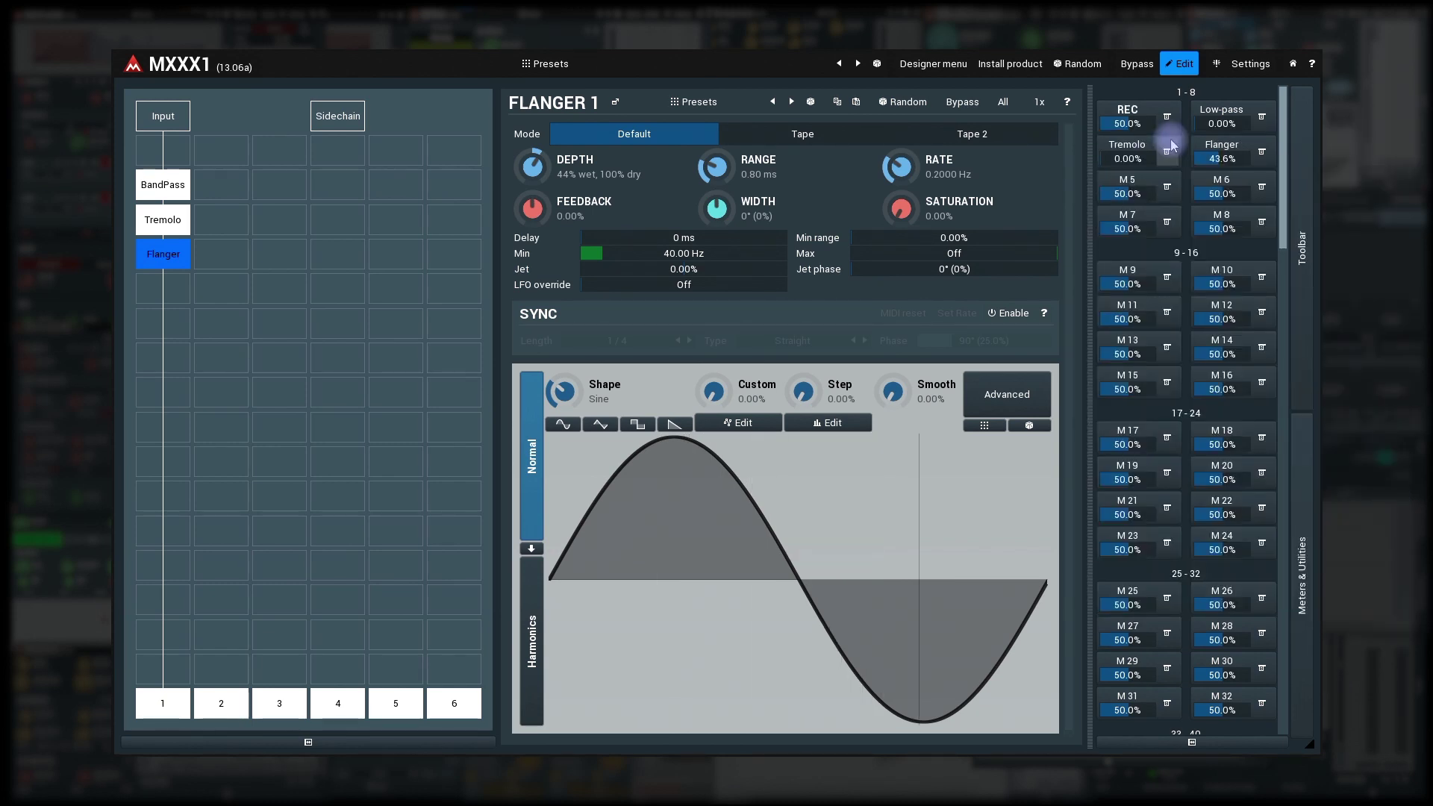
left_click(1125, 146)
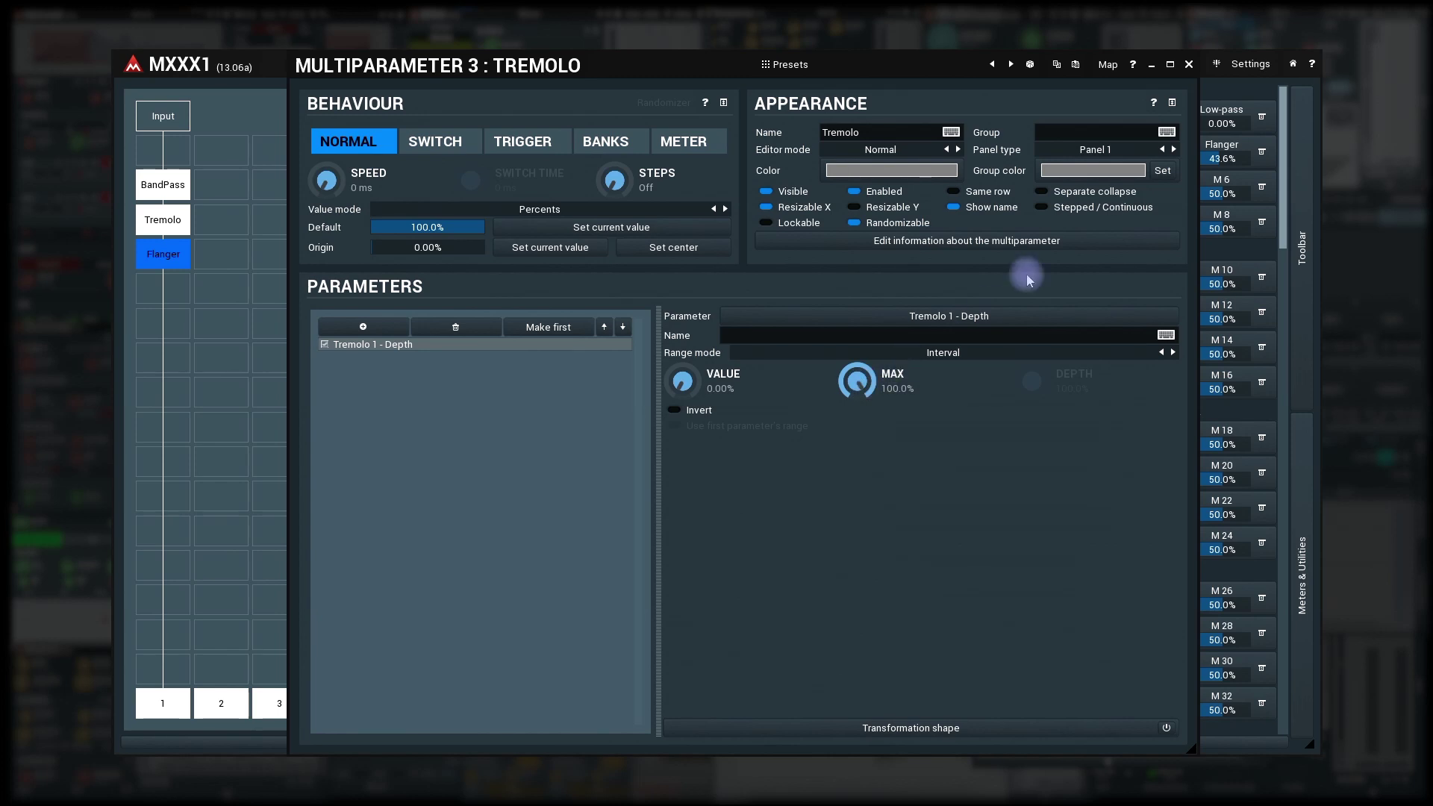
Raise the Tremolo multiparameter and tremolo depth to 100%.
left_click(1188, 65)
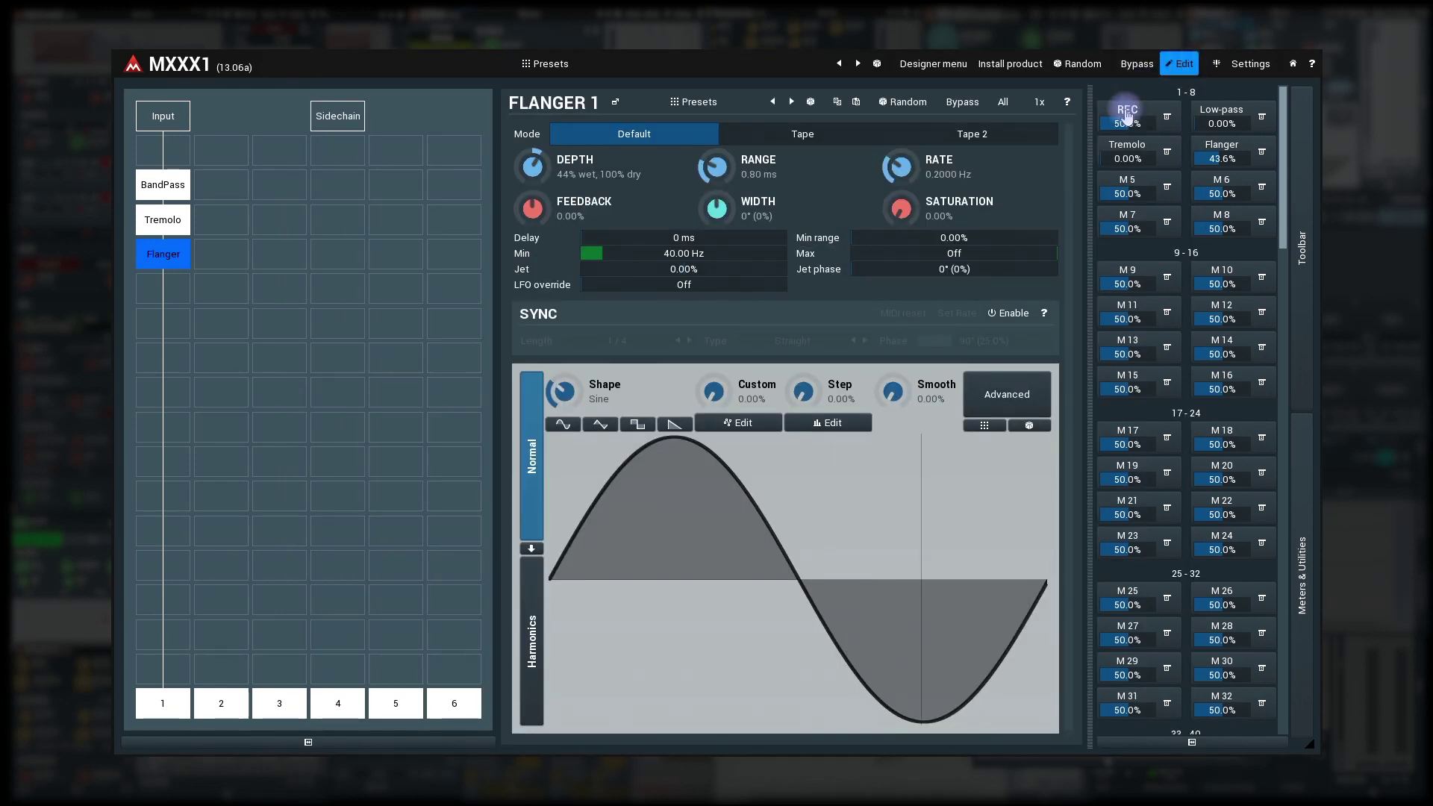
left_click(171, 224)
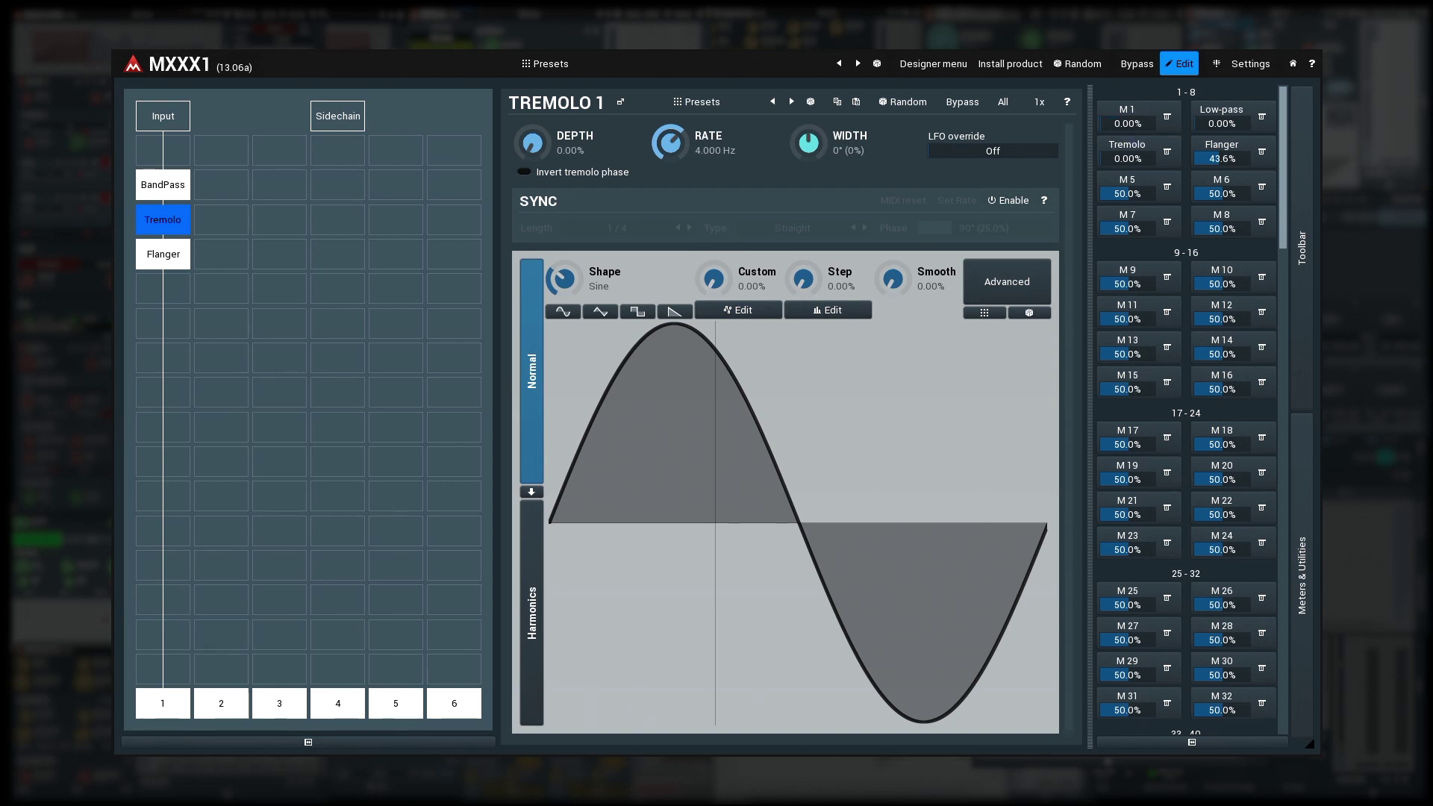
left_click_drag(1140, 154, 1140, 127)
left_click(1121, 156)
left_click(506, 141)
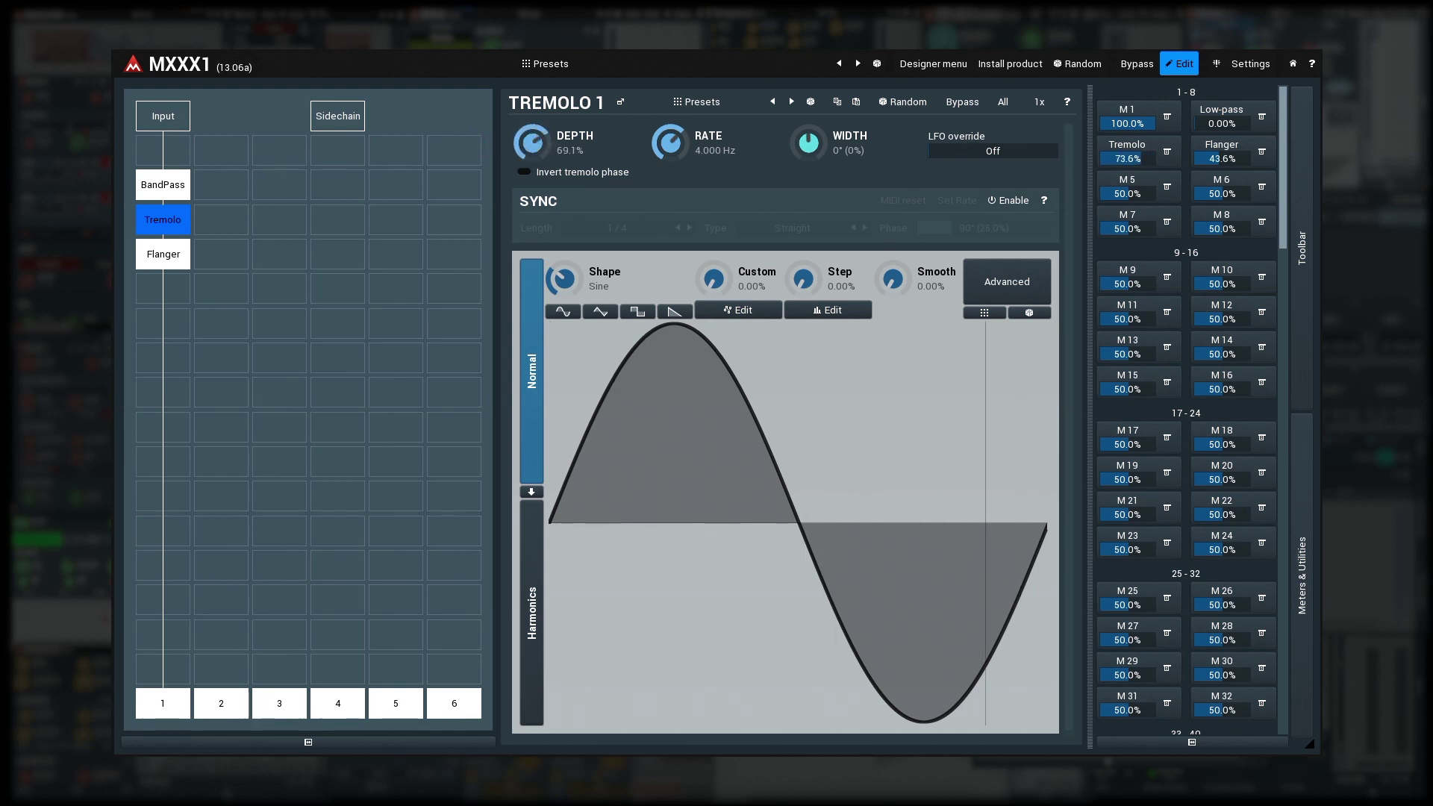
left_click_drag(1122, 157, 1163, 136)
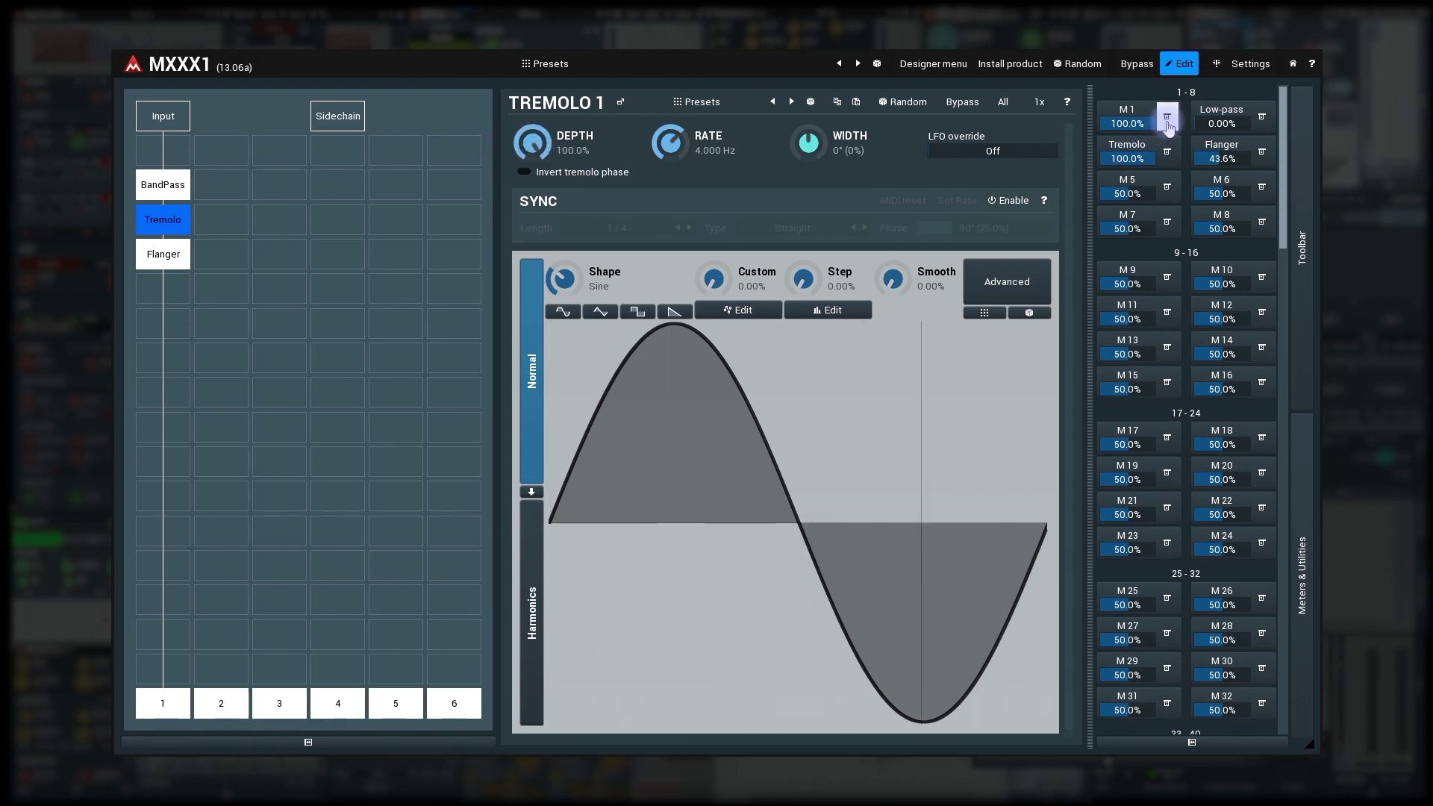
Put M1 back into learn mode and open the Flanger multiparameter's editor.
left_click(1167, 117)
left_click(1175, 135)
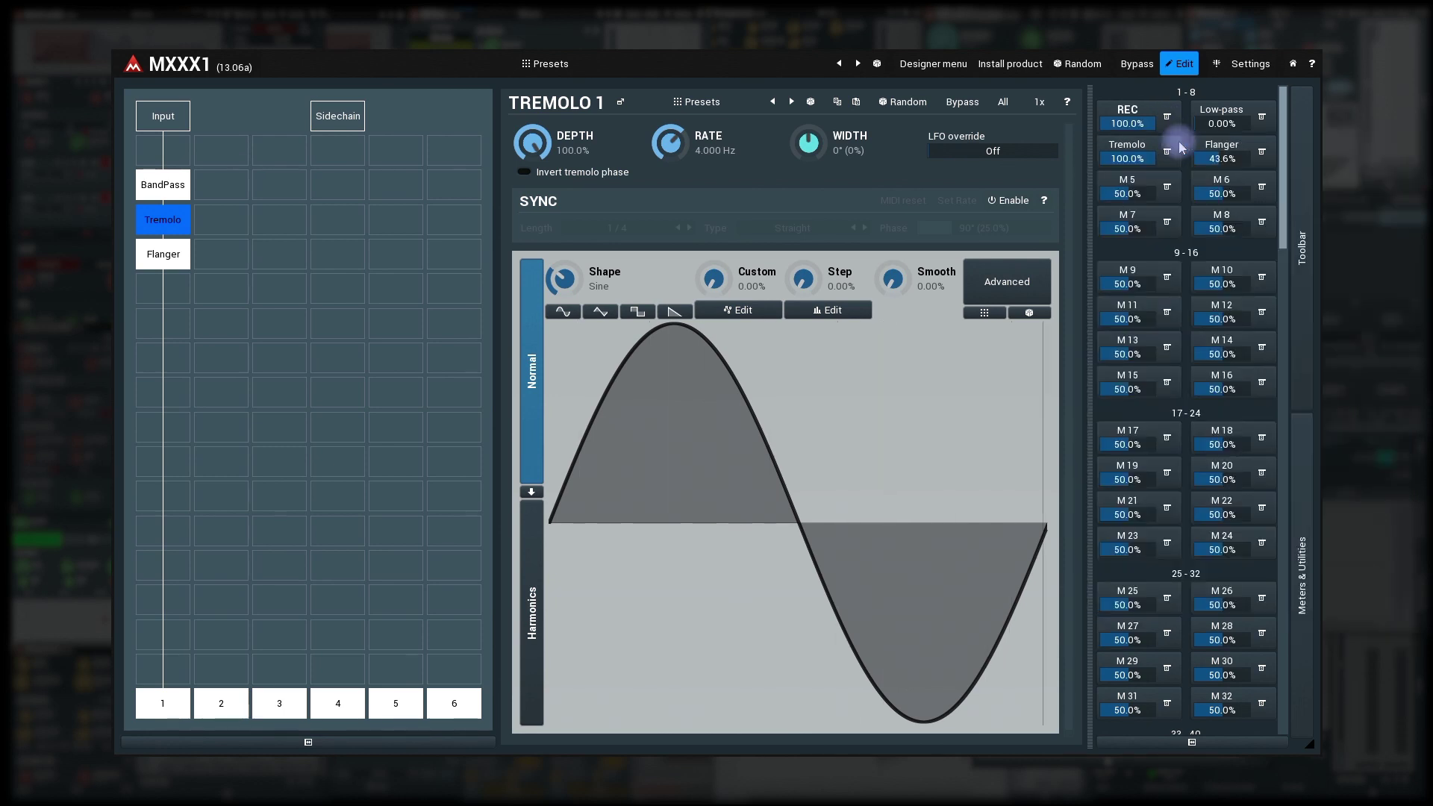
left_click(1215, 153)
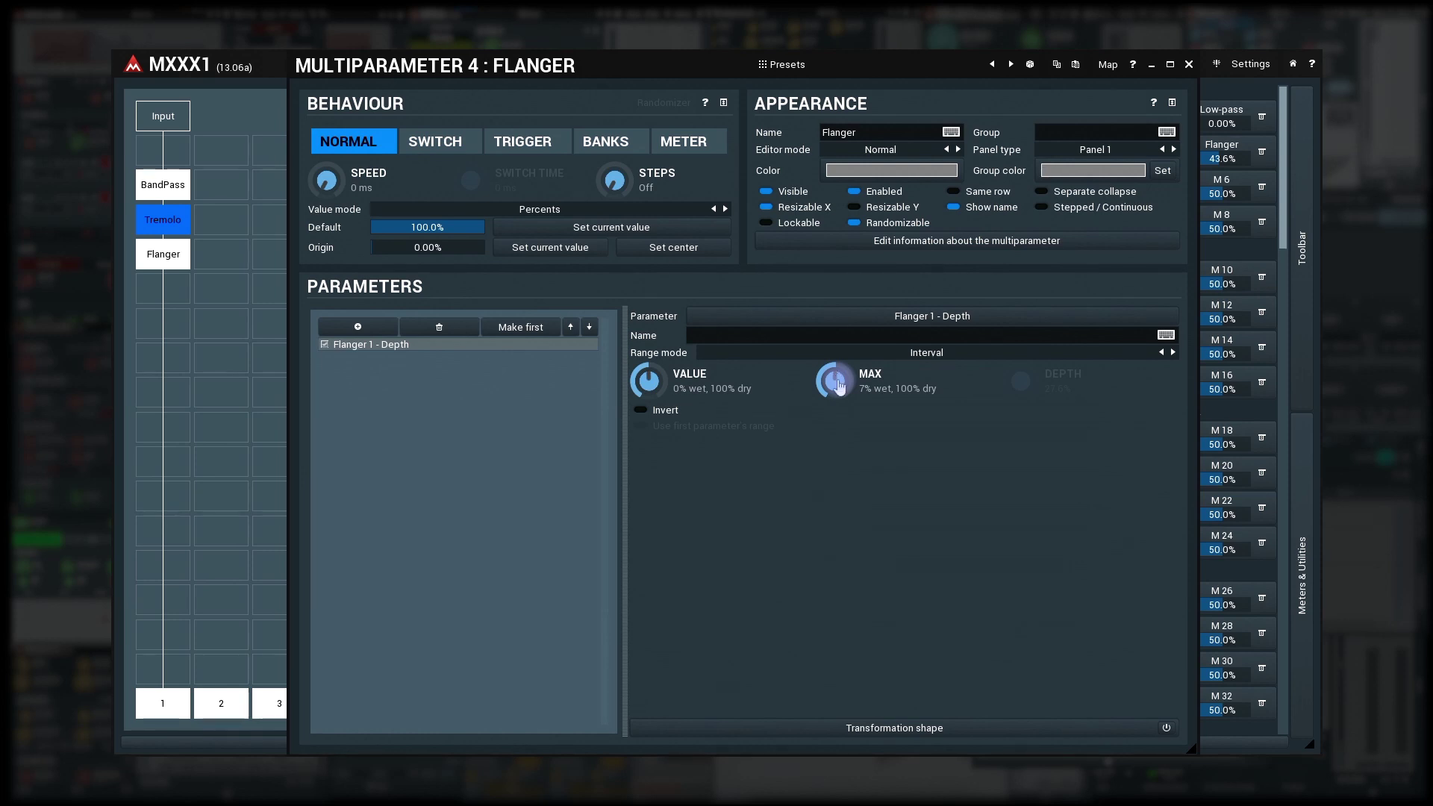
Reset the Flanger multiparameter's range maximum to 100% wet.
double_click(840, 385)
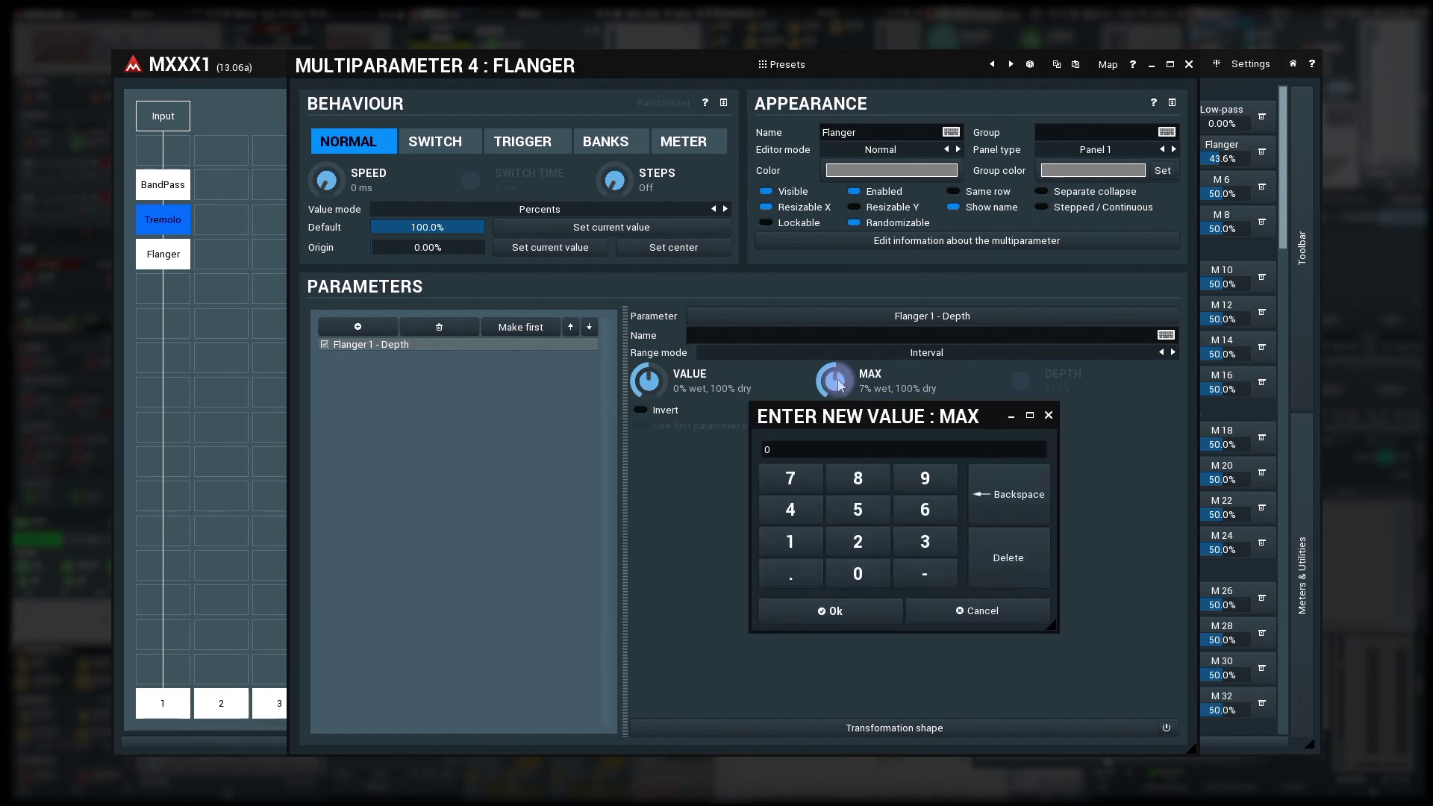
key("Return")
double_click(838, 383)
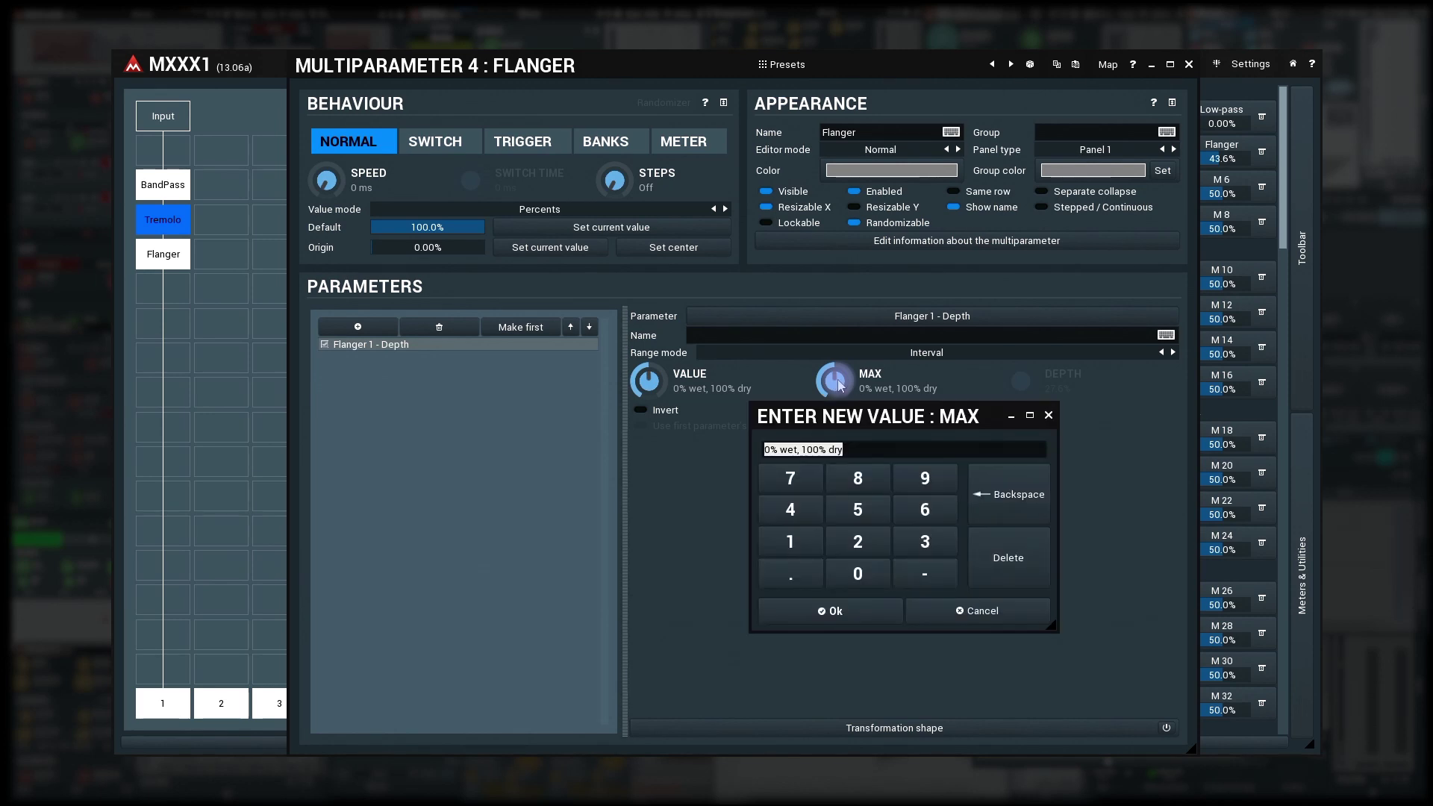
key("BackSpace")
type("100")
key("Return")
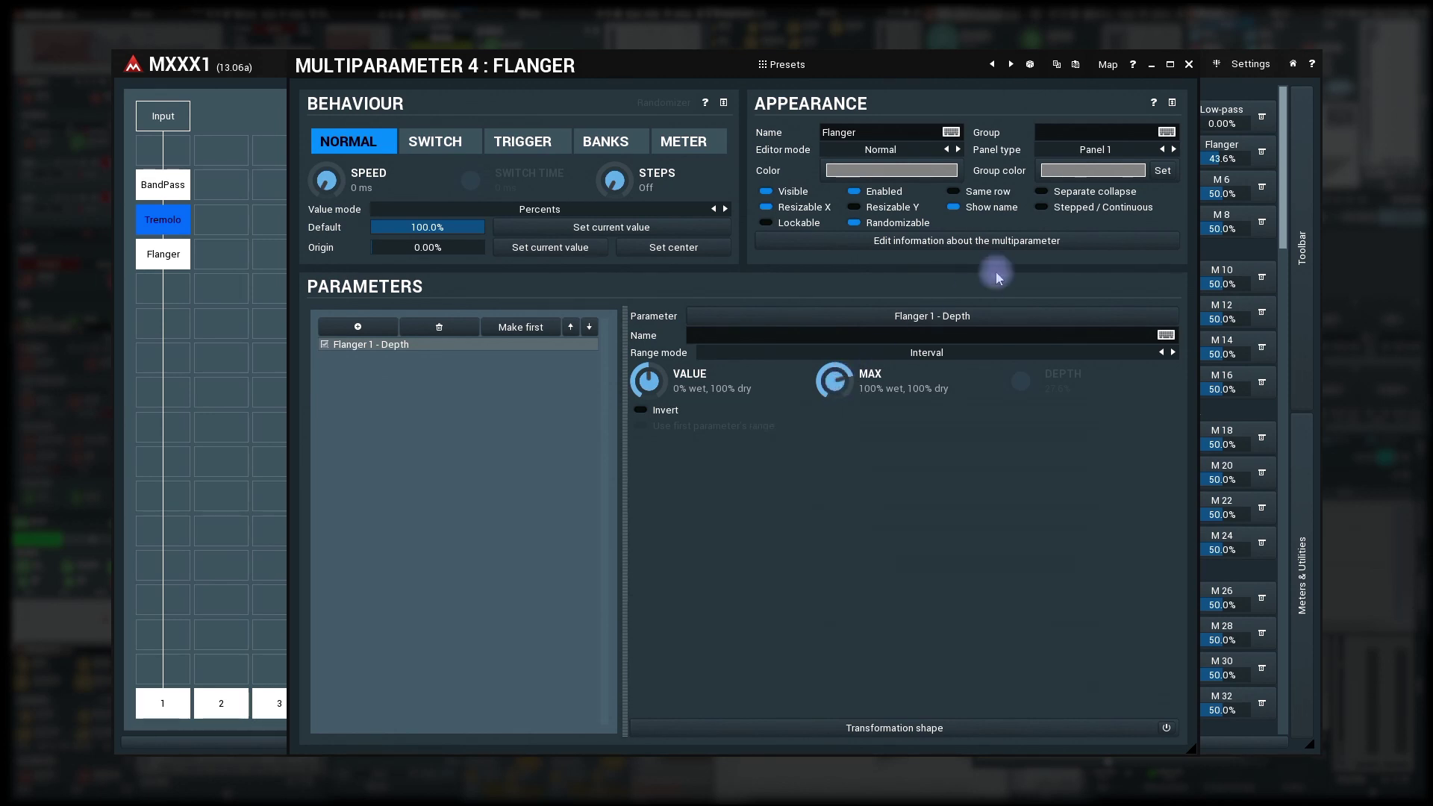
Set the Low-pass multiparameter's range maximum back to 100 Hz.
left_click(1189, 67)
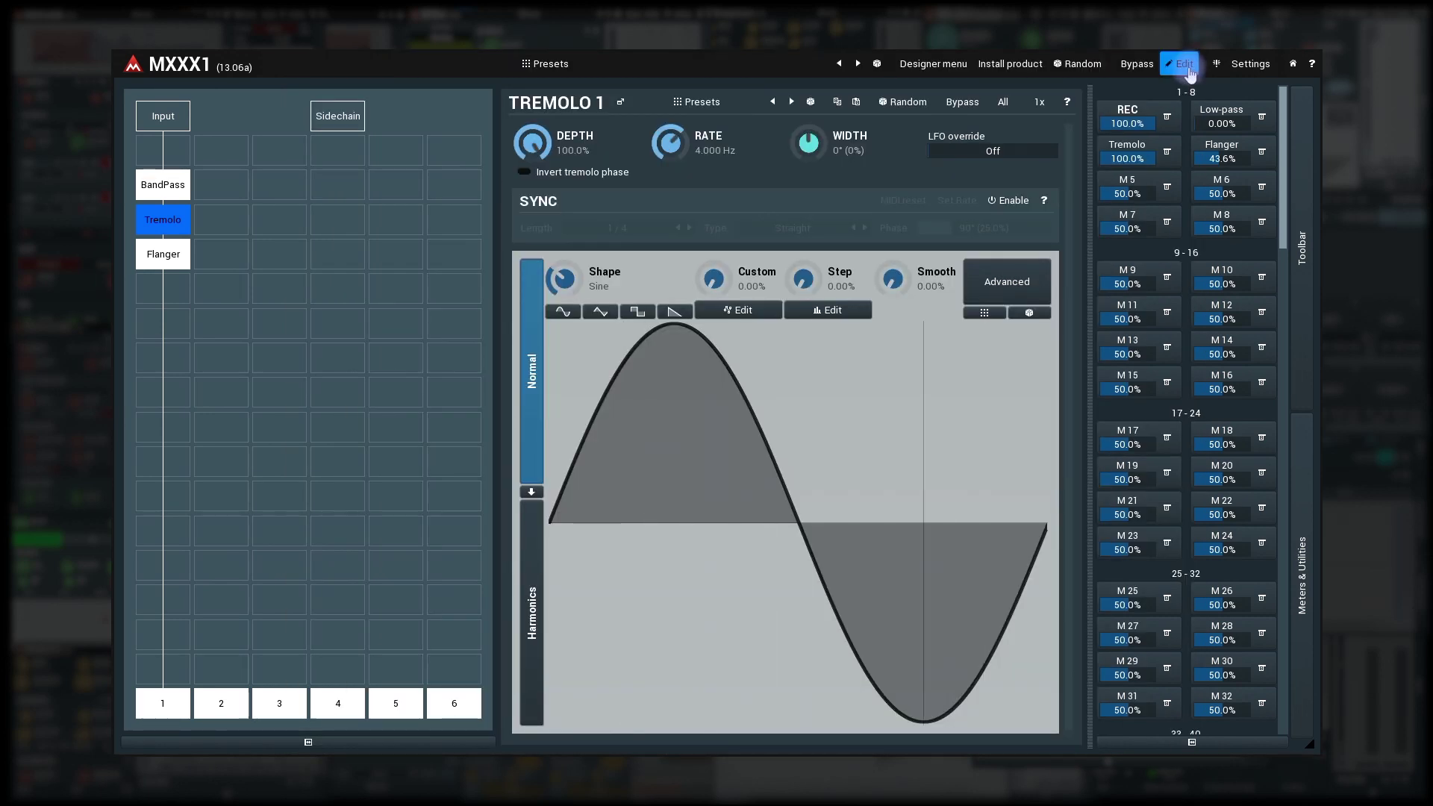
left_click(1220, 114)
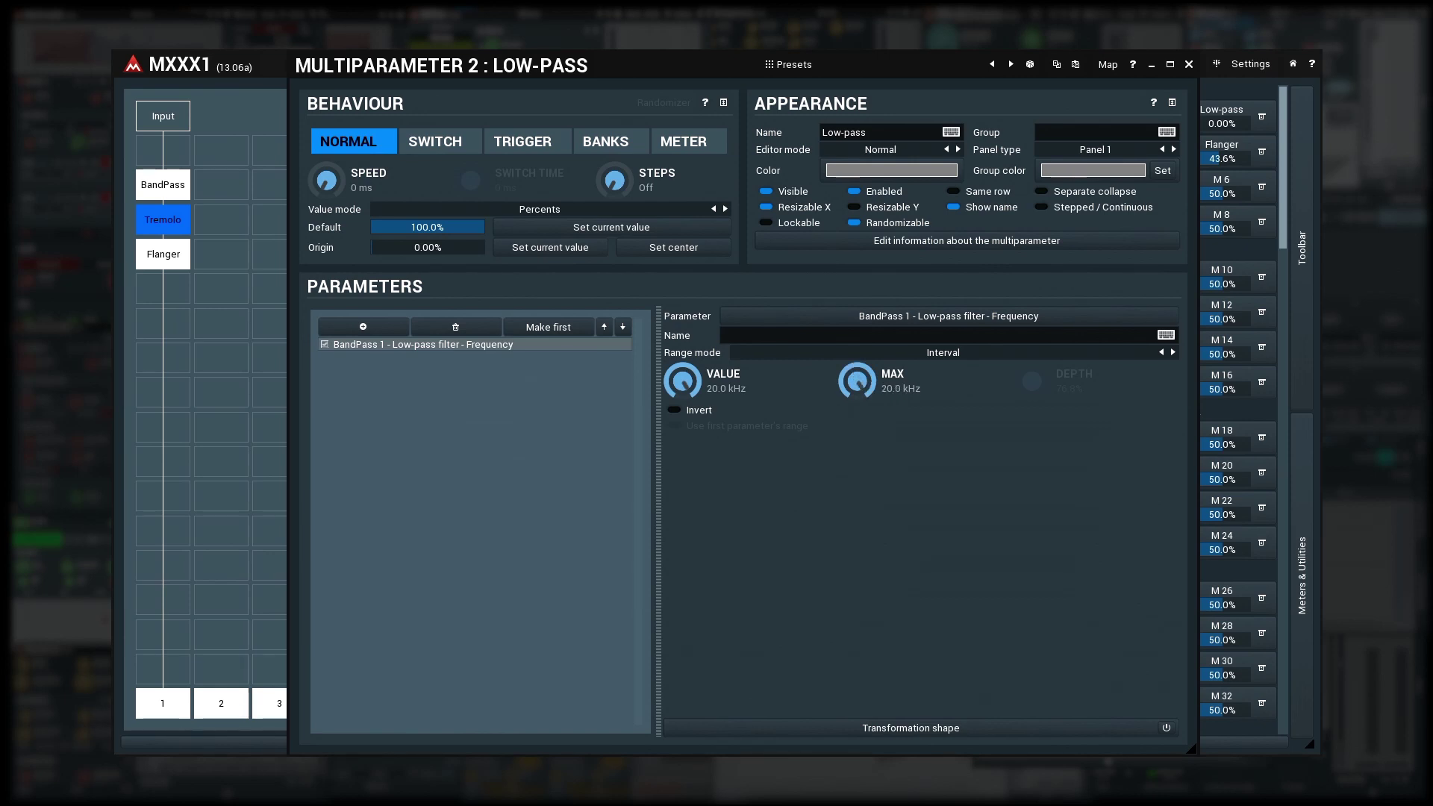
double_click(862, 385)
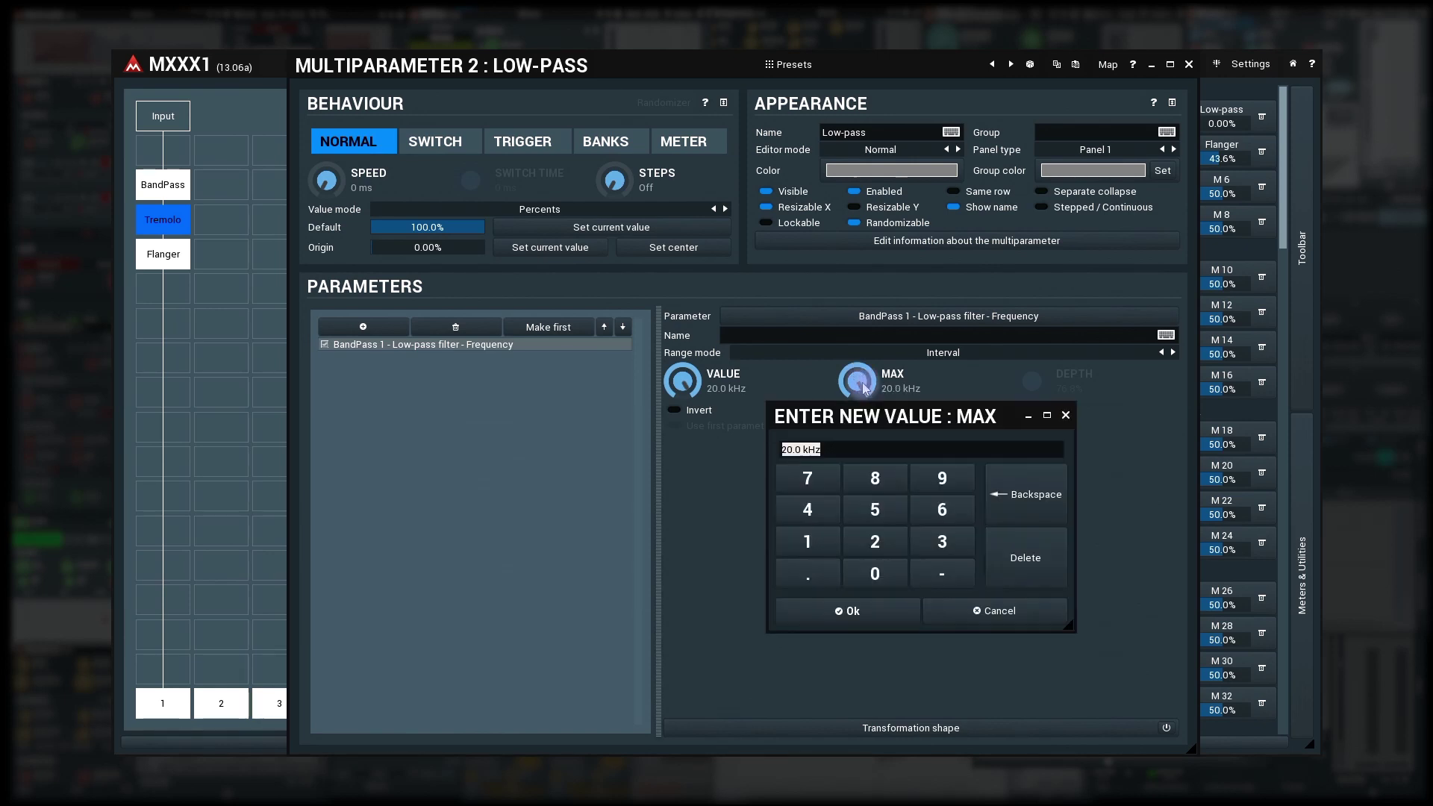
type("100")
key("Return")
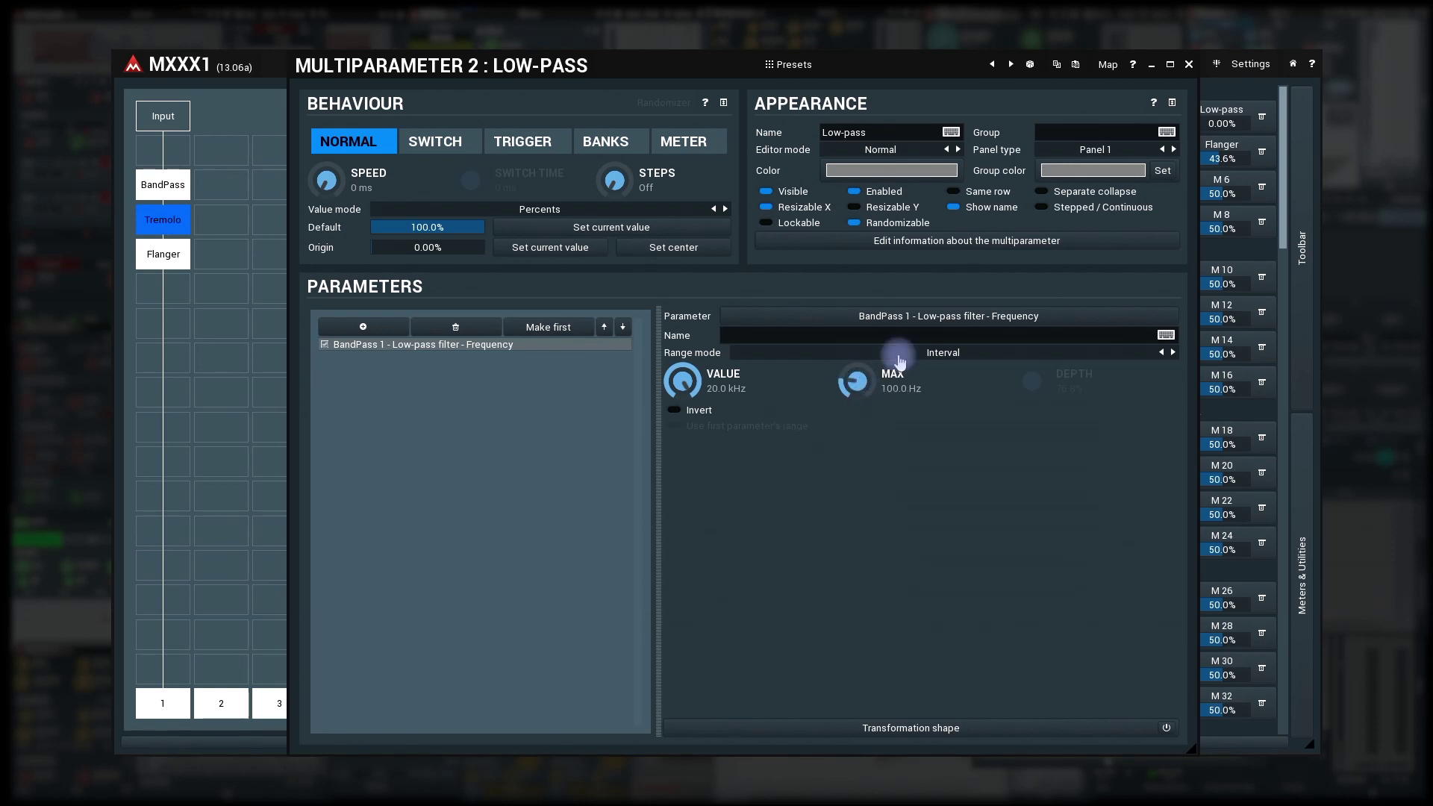
left_click(1188, 65)
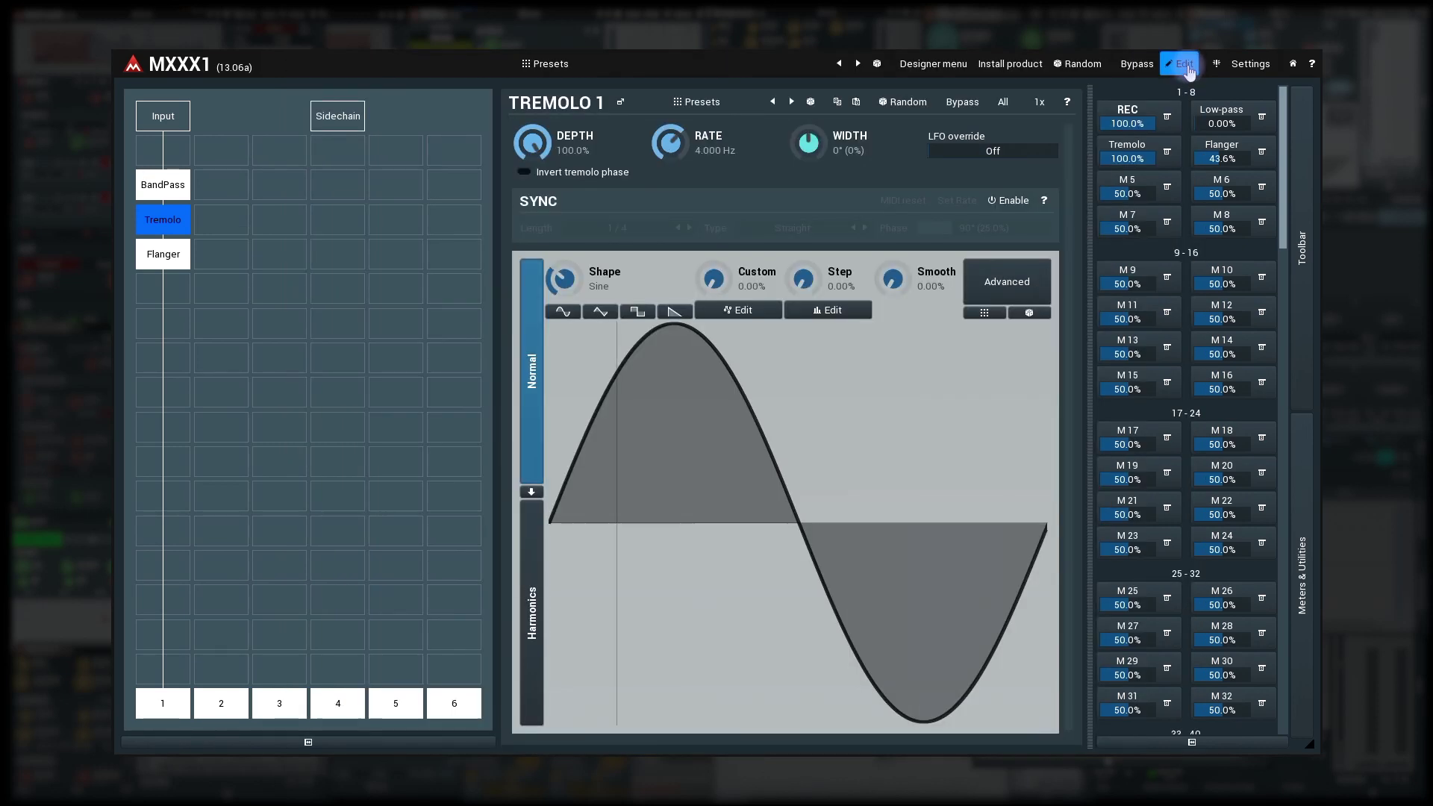
Adjust Multiparameter 1 so its default reads 100.0%, then close its editor.
left_click(1135, 117)
left_click_drag(481, 228, 468, 226)
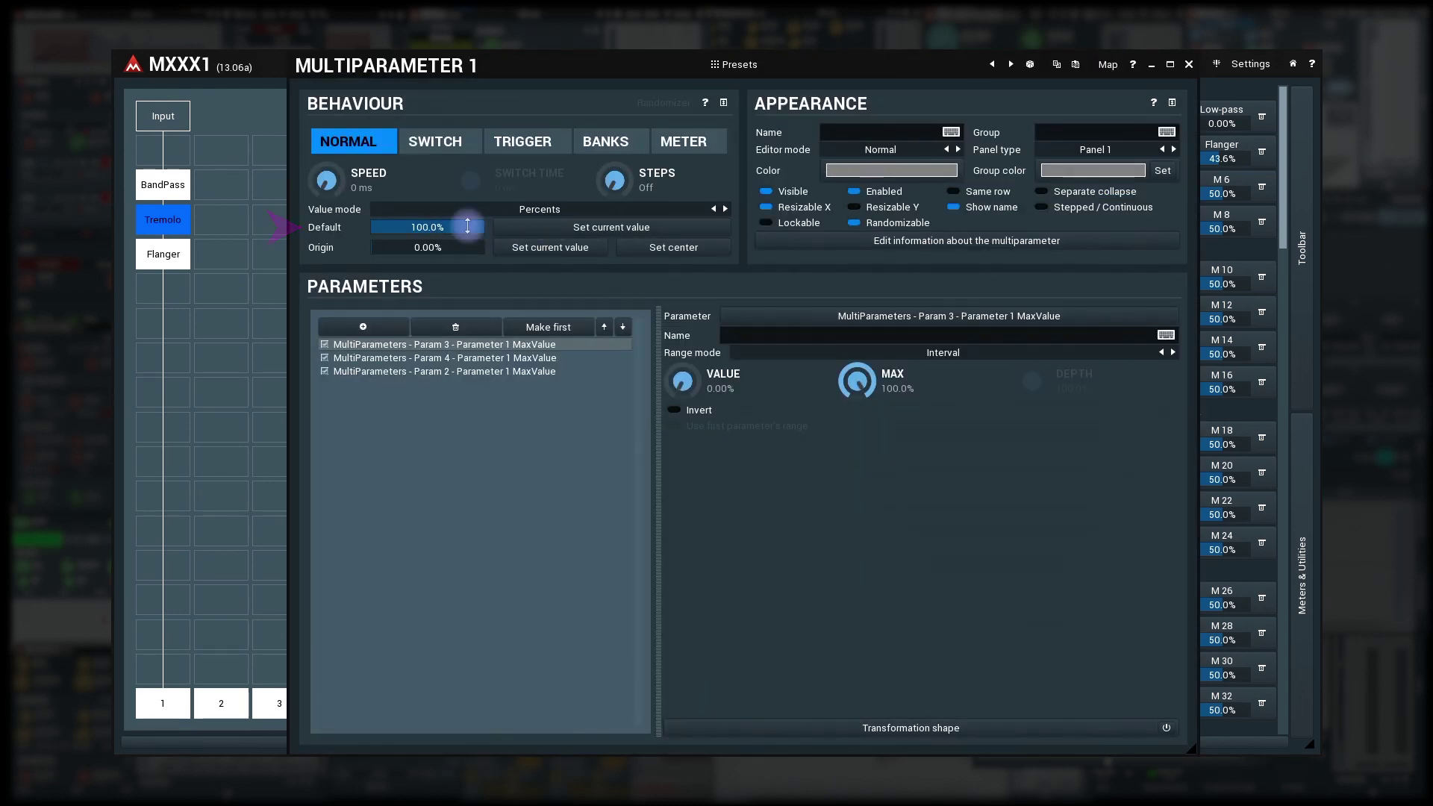
left_click(1190, 65)
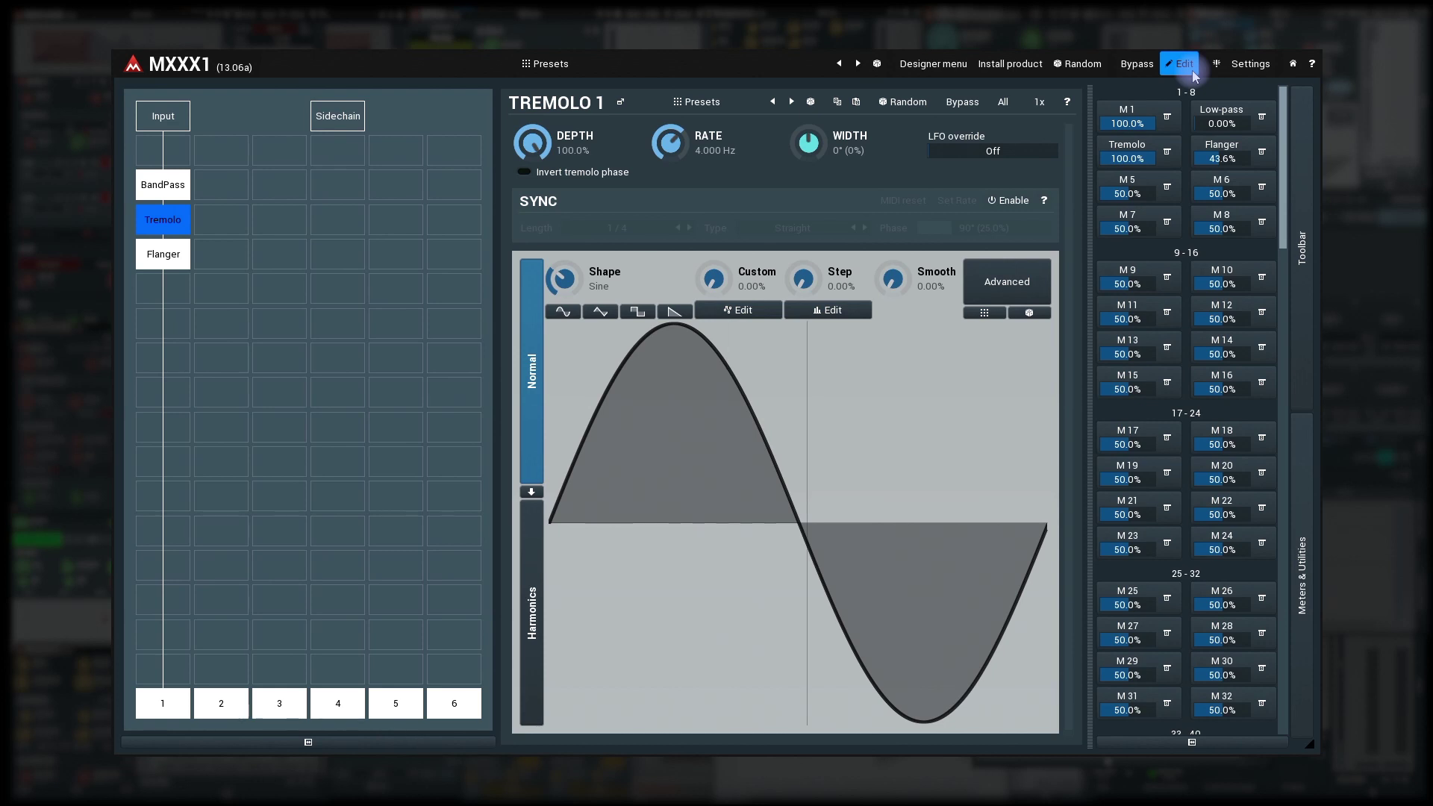
Sweep the Low-pass, Tremolo and Flanger multiparameters, leaving each at 100%.
left_click_drag(1202, 123, 1224, 150)
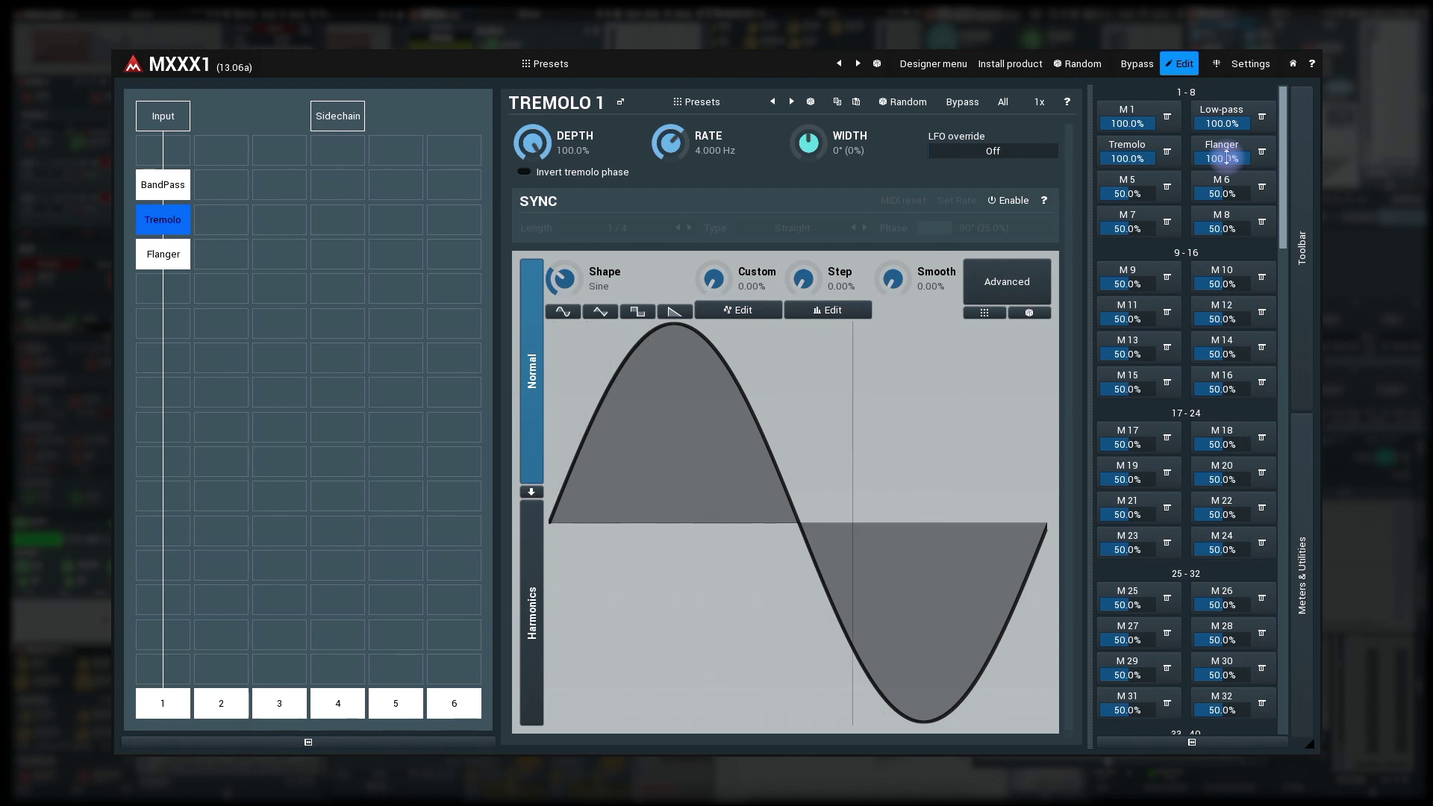
mouse_move(1153, 156)
left_mouse_down()
mouse_move(1126, 127)
mouse_move(1111, 145)
mouse_move(1137, 157)
left_mouse_up()
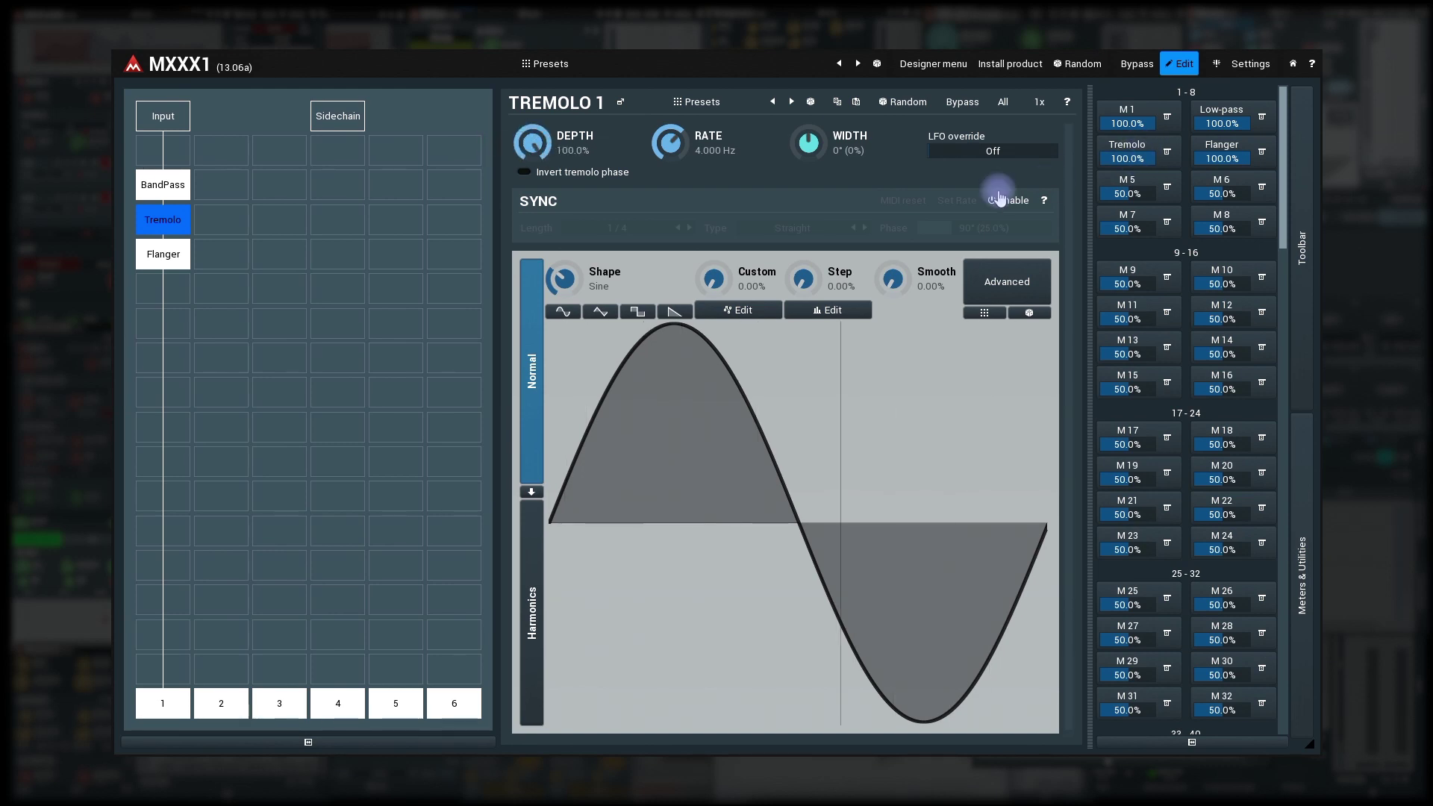
left_click(152, 258)
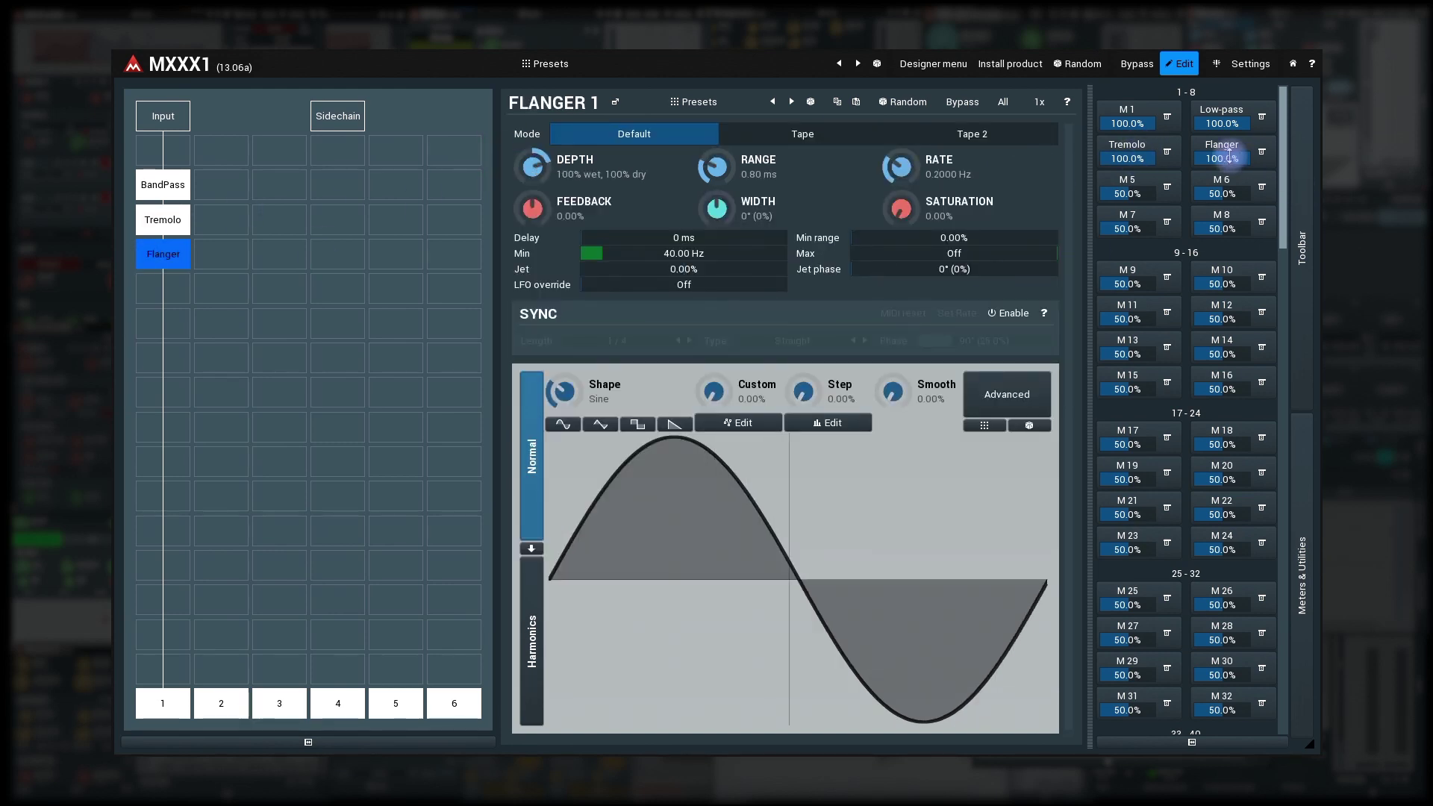
left_click_drag(1227, 154, 1228, 142)
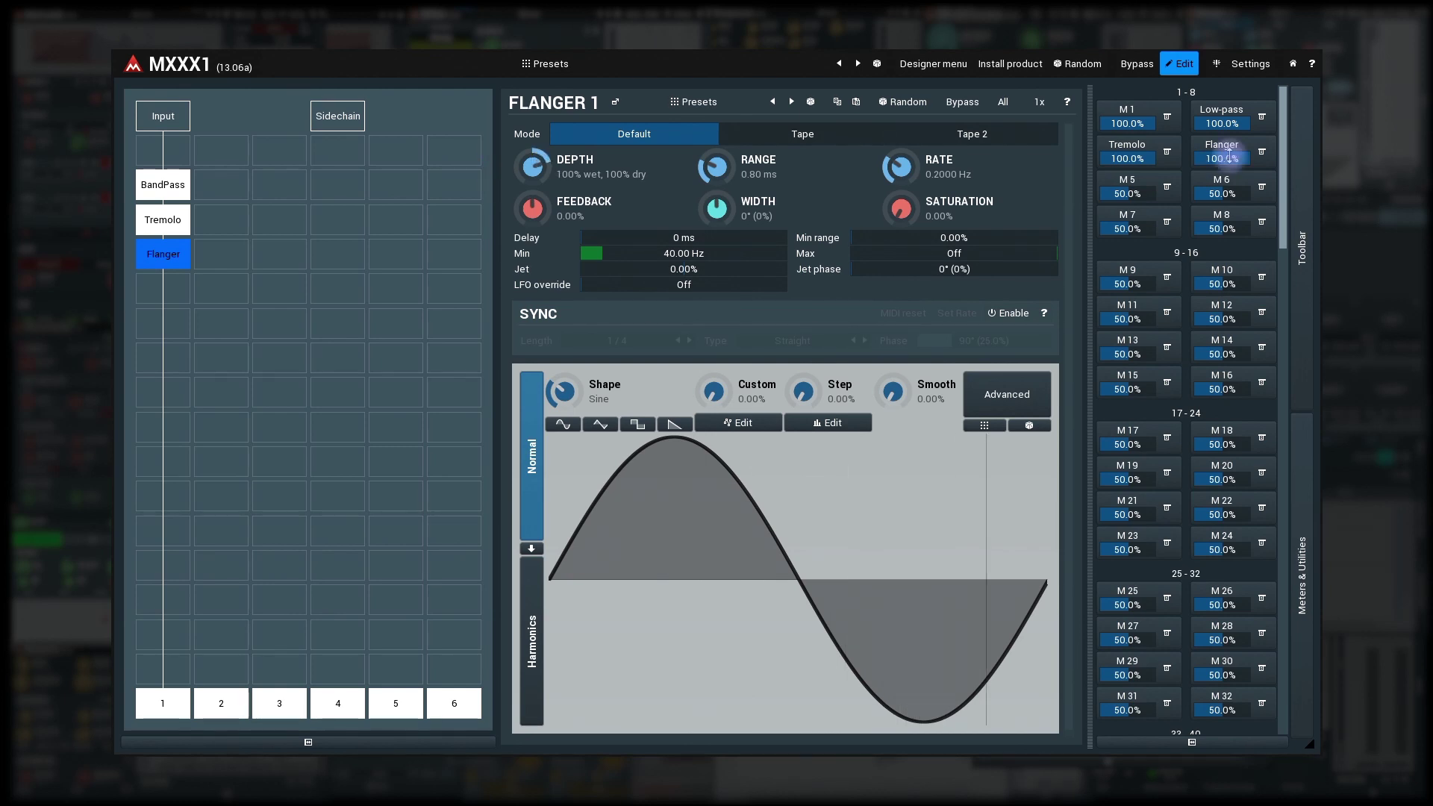
left_click(167, 186)
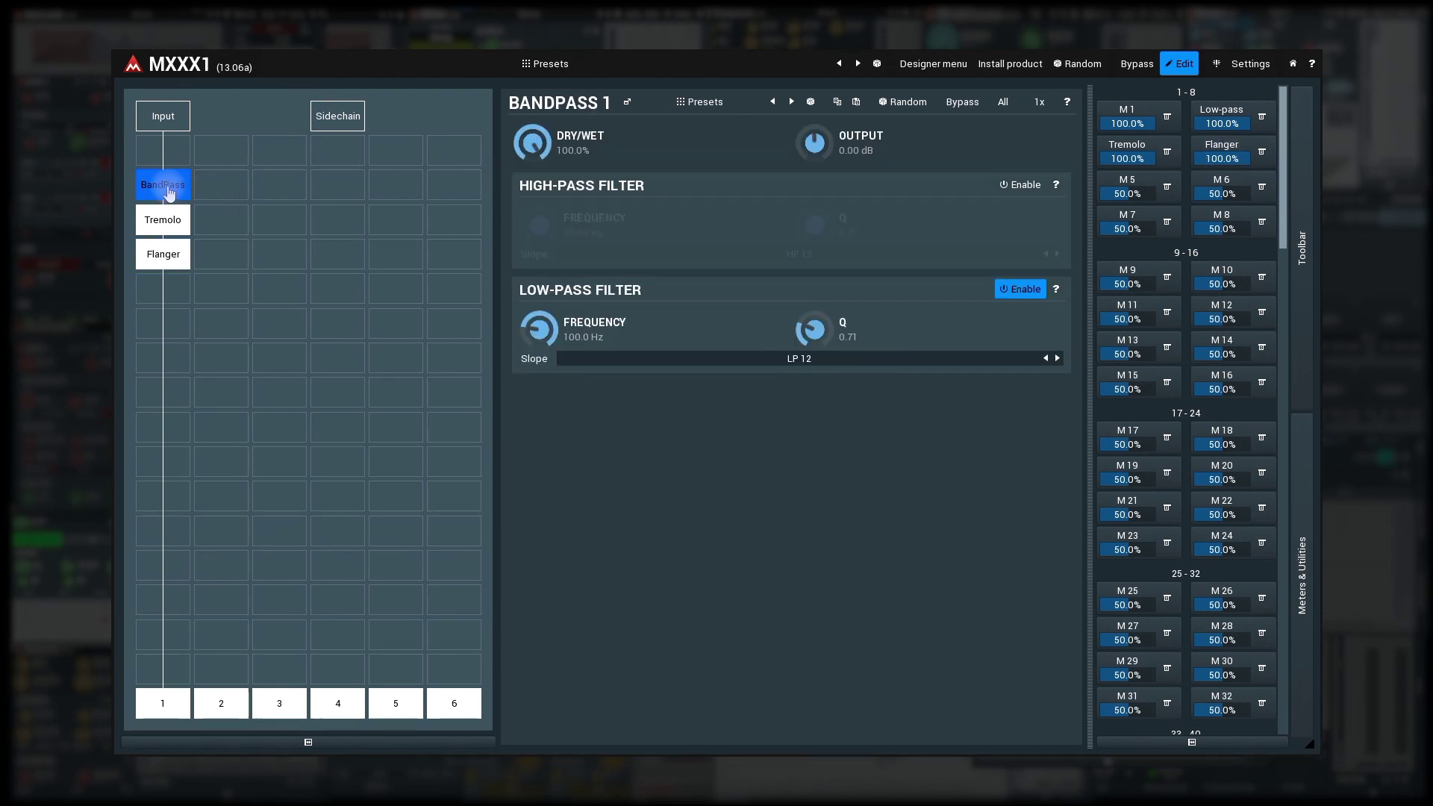
left_click_drag(1224, 120, 1236, 124)
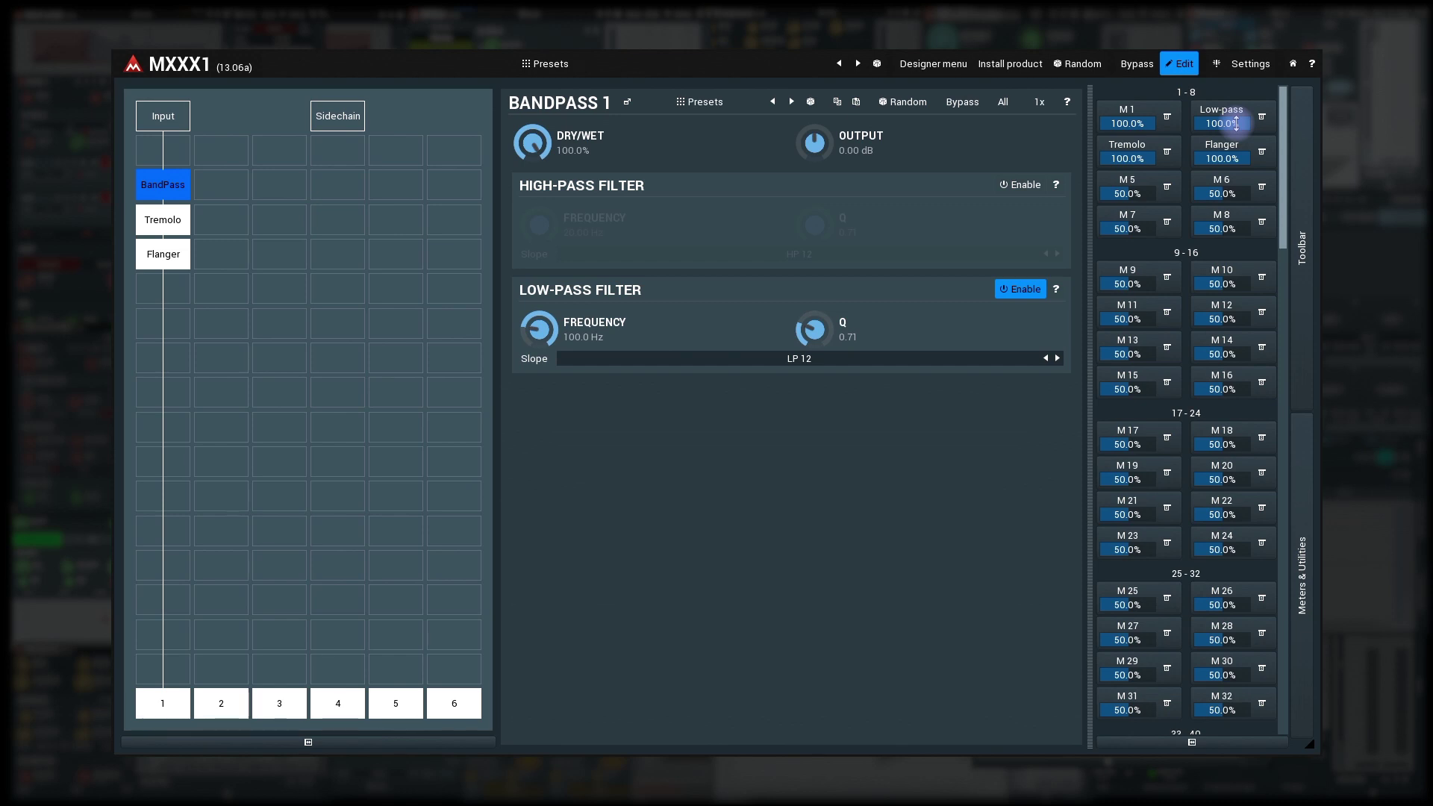
Invert M 1's Param 2 link to the Low-pass multiparameter's range.
left_click(1123, 106)
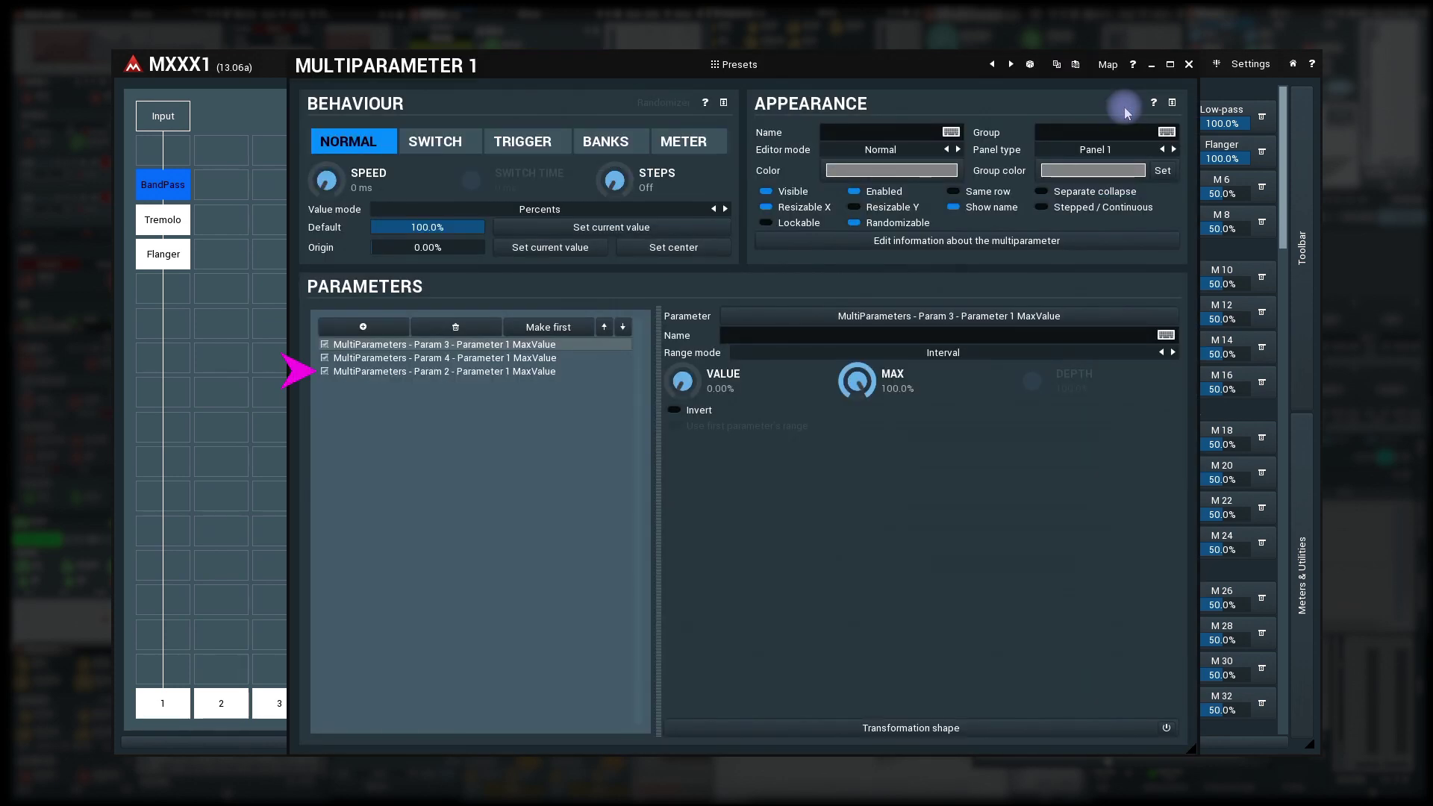
left_click(545, 373)
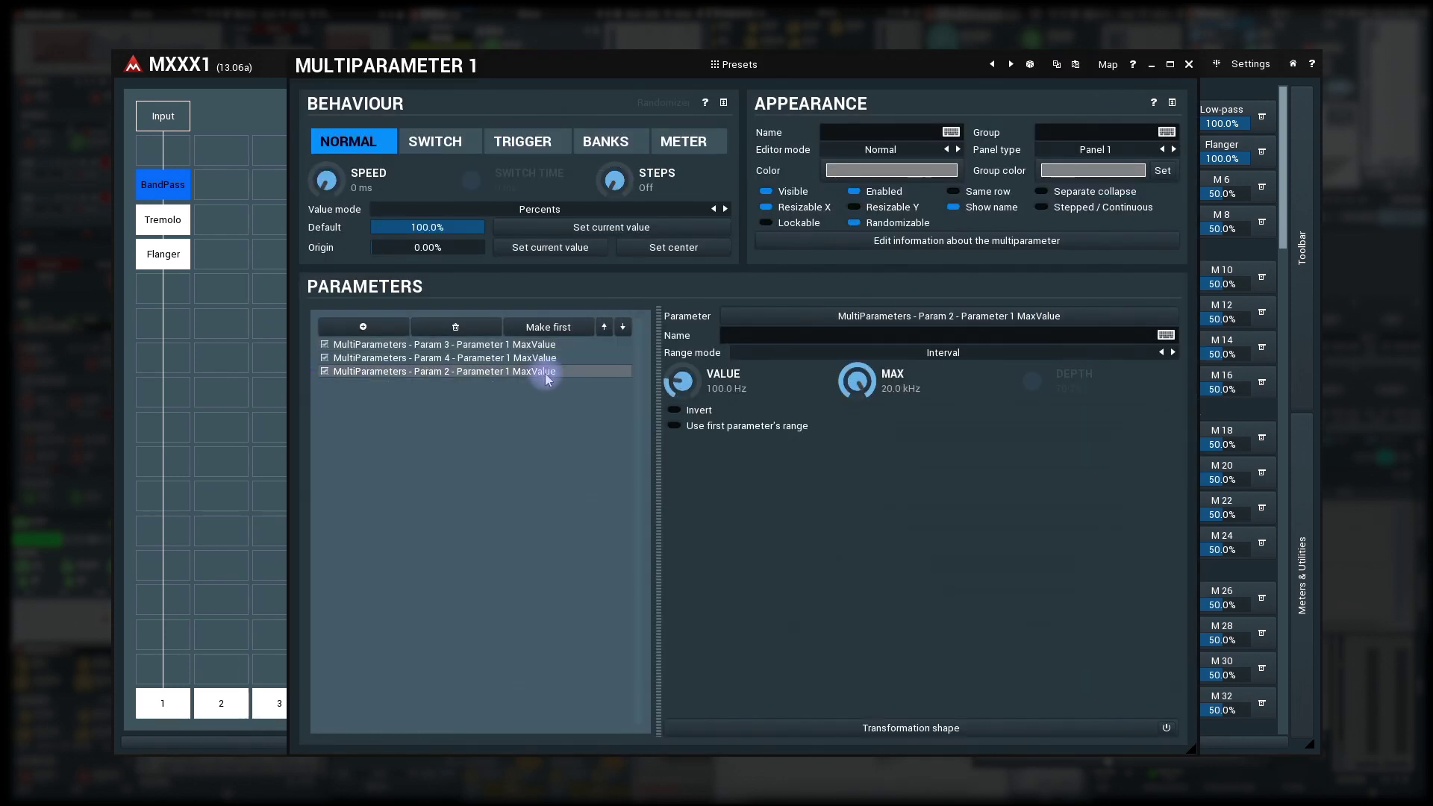
left_click(674, 410)
left_click(1188, 64)
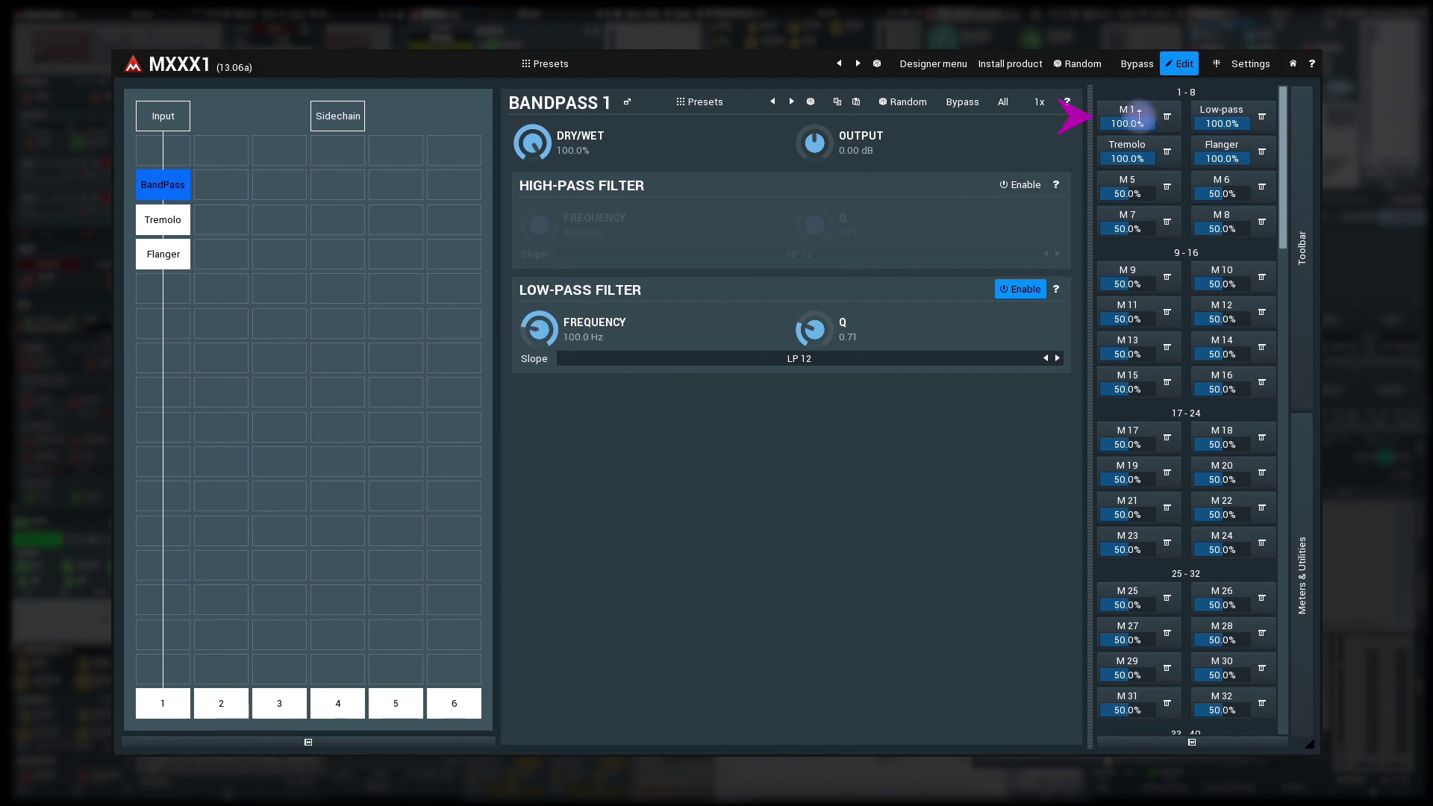
Test M 1 and the Tremolo, Flanger and Low-pass multiparameters against their modules.
left_click_drag(1126, 119, 1126, 202)
left_click(176, 224)
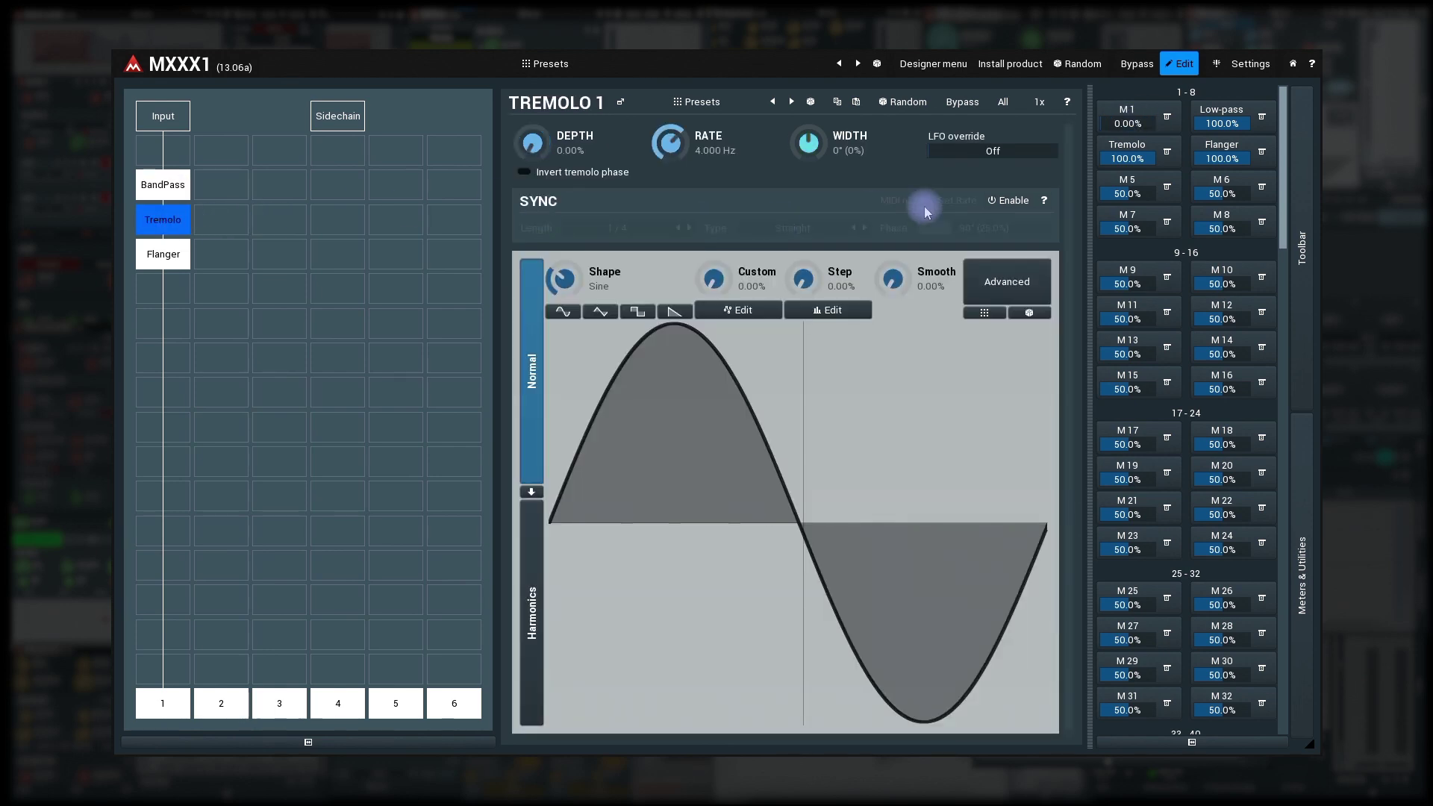
mouse_move(1119, 160)
left_mouse_down()
mouse_move(1119, 176)
mouse_move(1118, 161)
left_mouse_up()
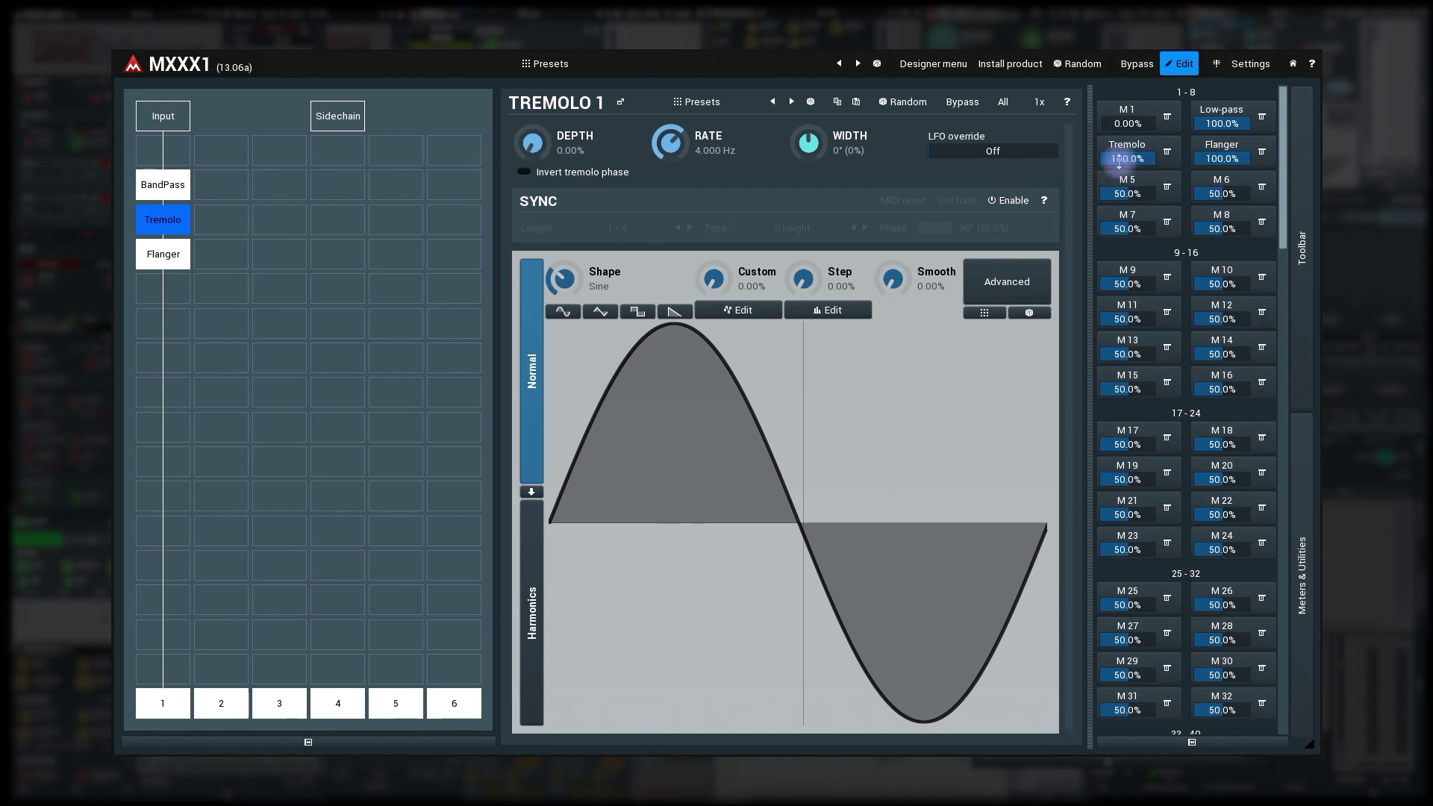
left_click(173, 257)
left_click_drag(1222, 159, 1235, 153)
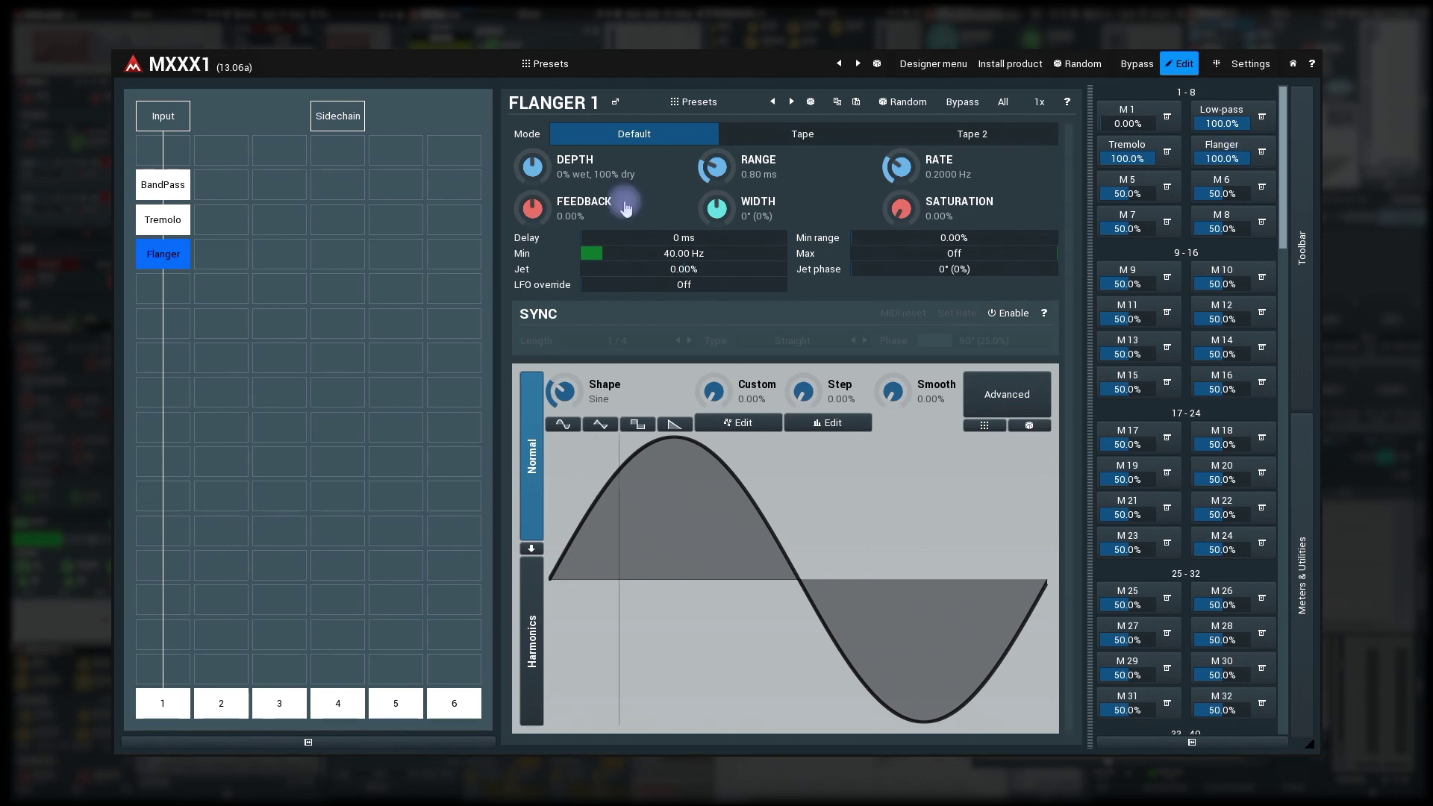
left_click(185, 192)
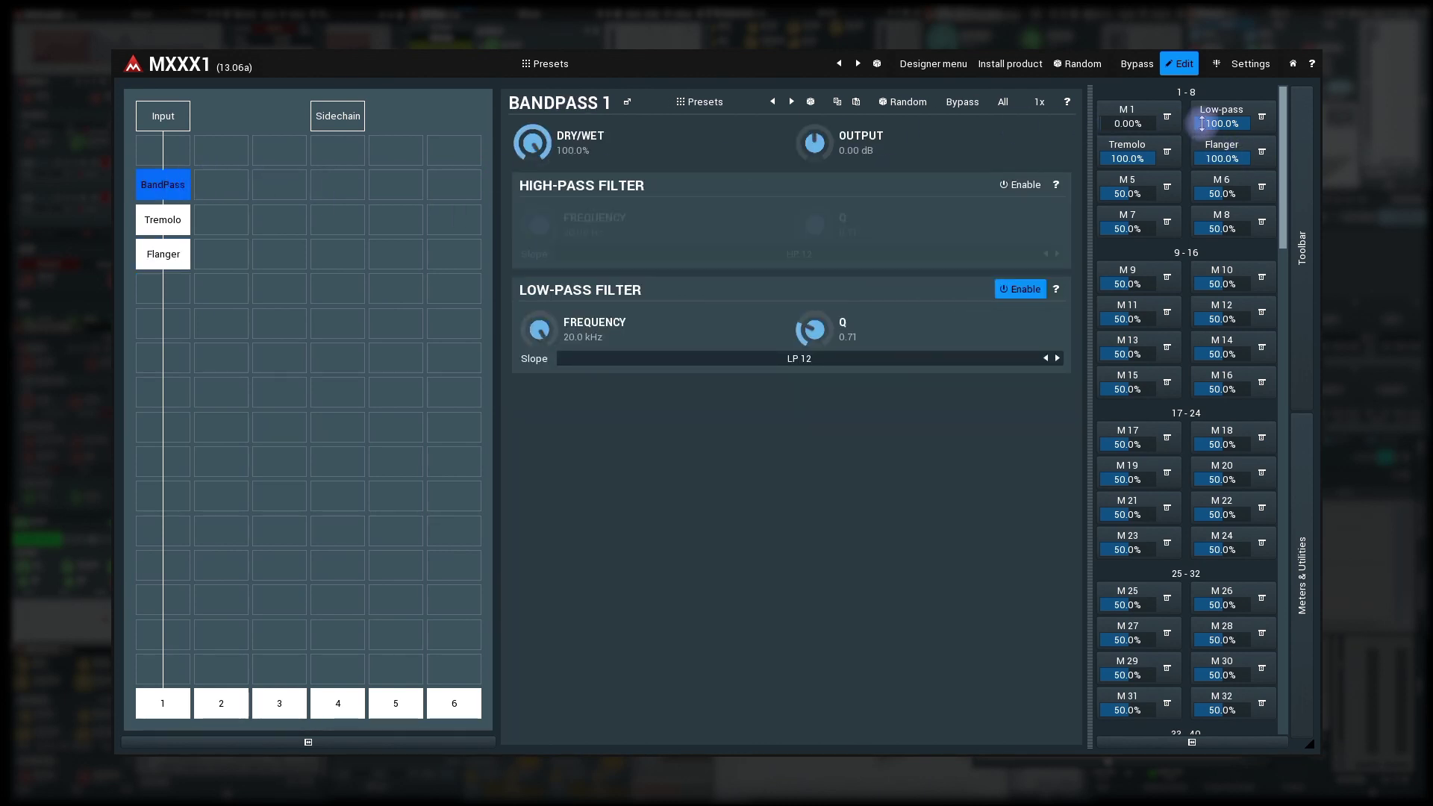
mouse_move(1224, 123)
left_mouse_down()
mouse_move(1224, 171)
mouse_move(1216, 123)
left_mouse_up()
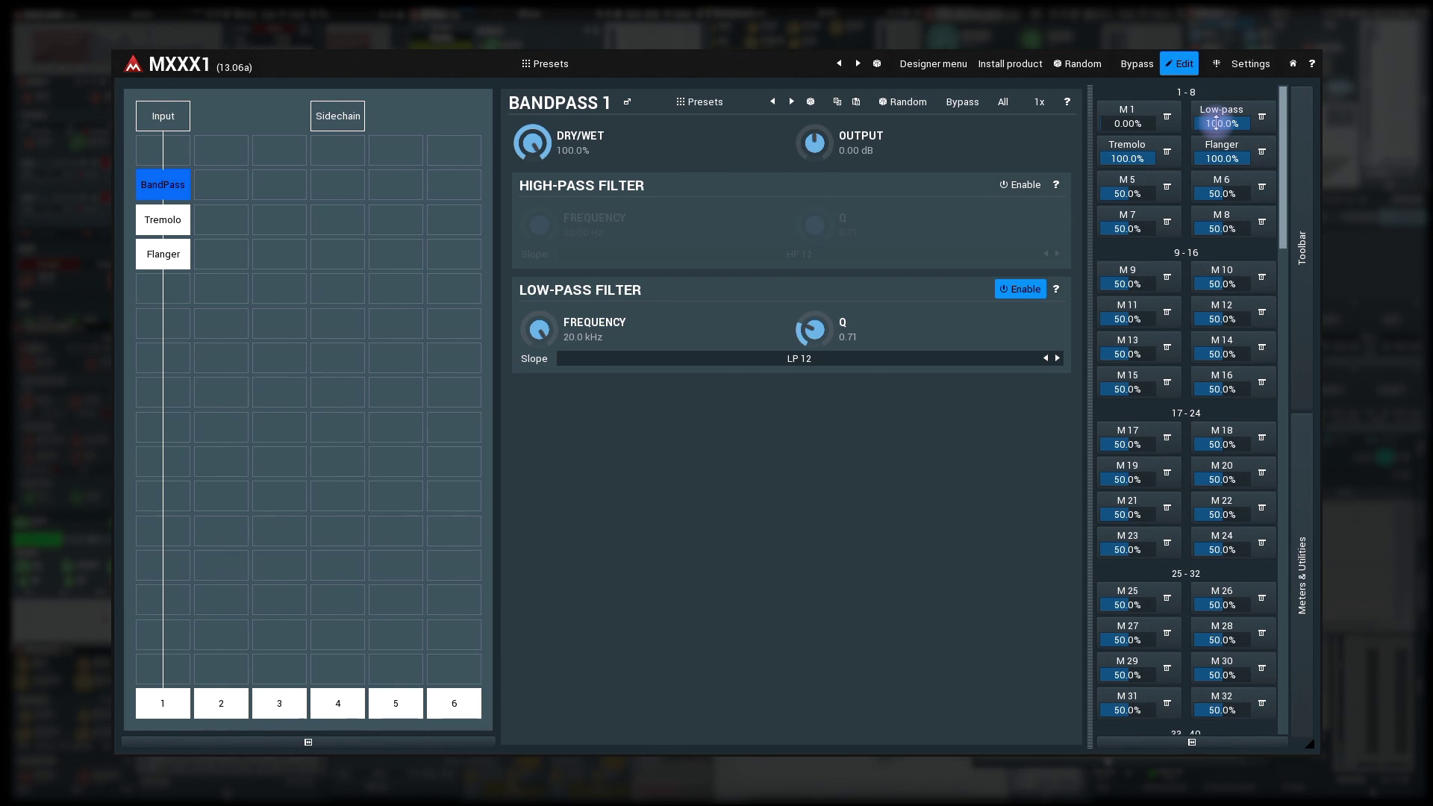
Rename the first multiparameter 'Depth' and set its Editor mode to Big.
left_click(1125, 114)
left_click(925, 133)
type("Depth")
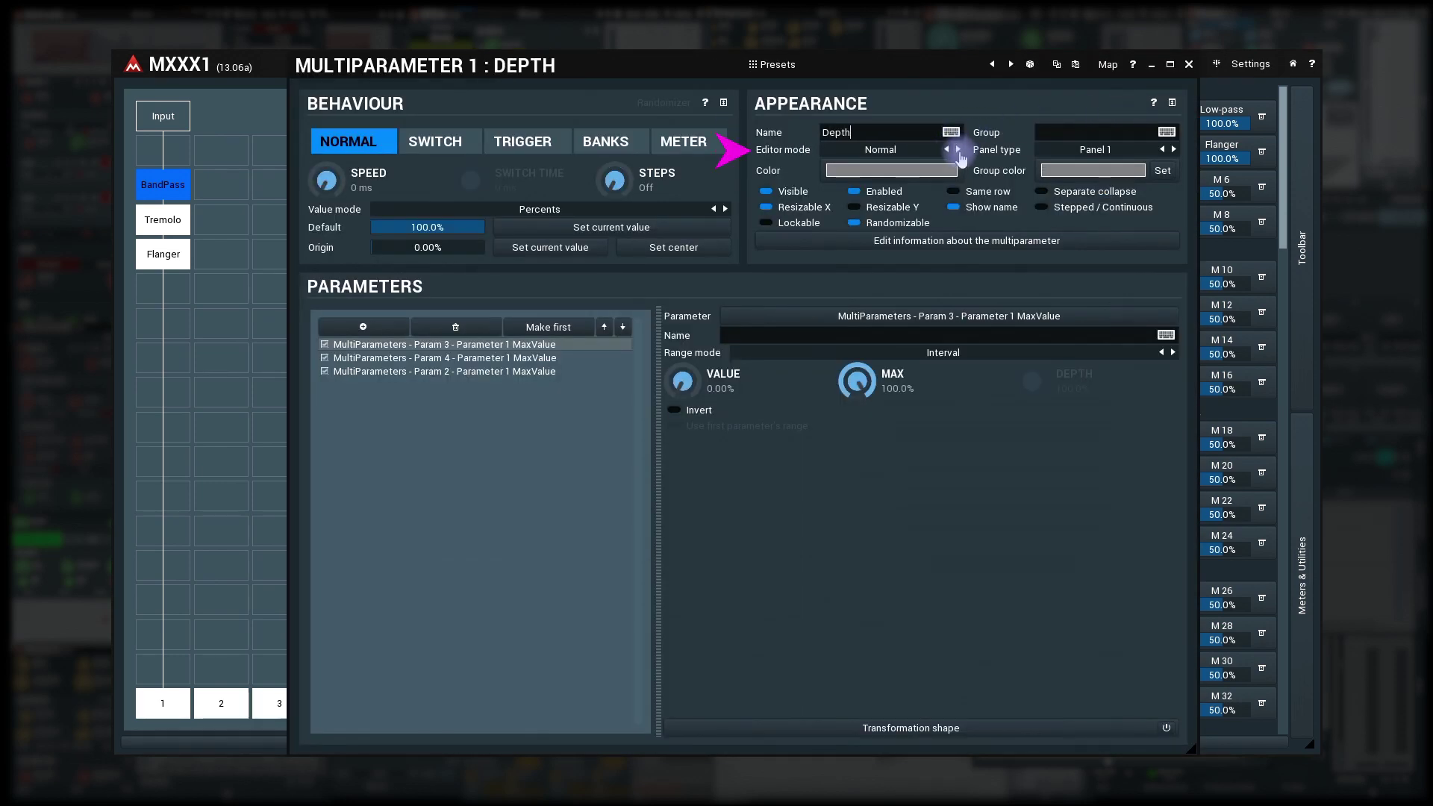
left_click(958, 150)
left_click(1189, 64)
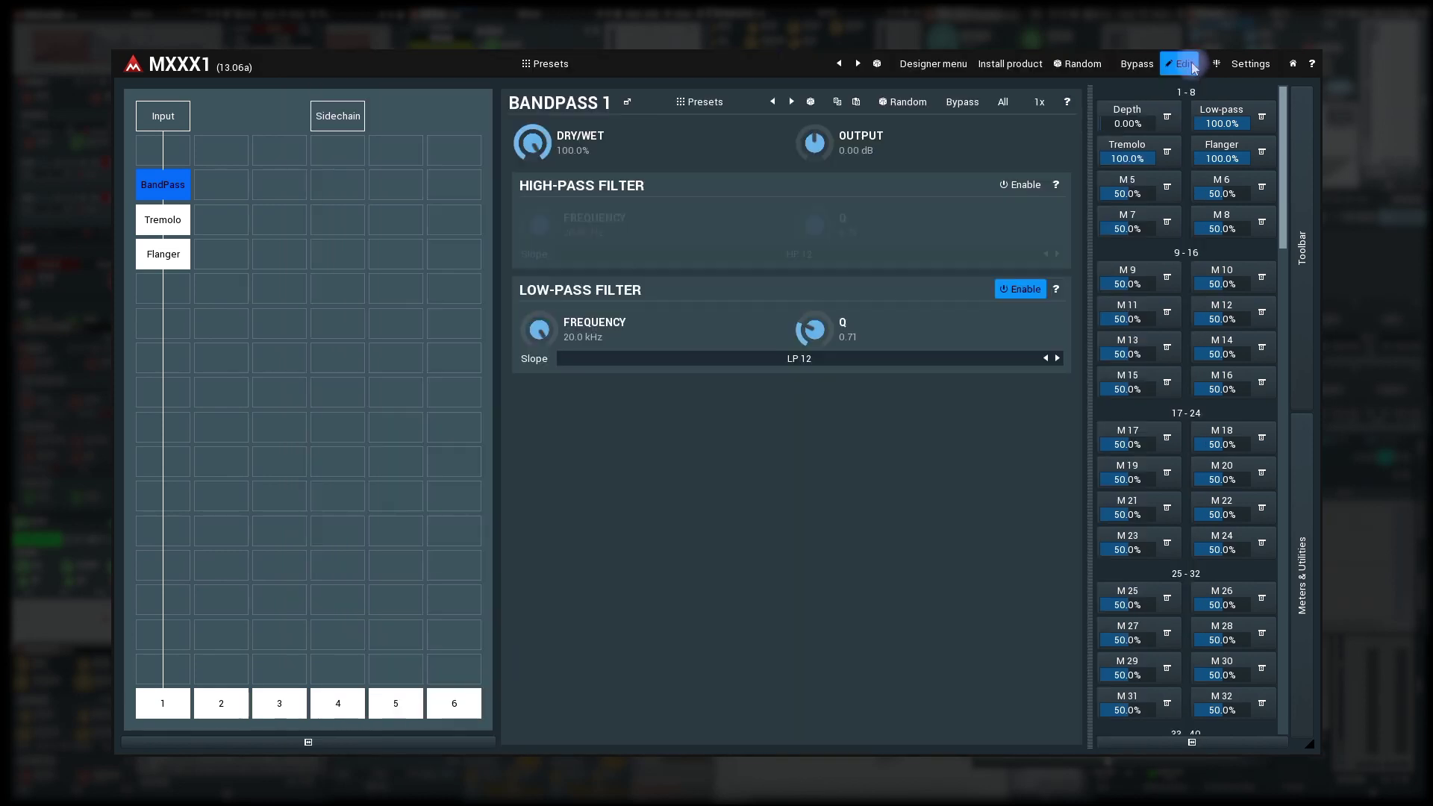
Raise the big Depth knob to 36% on the easy screen.
left_click(1185, 64)
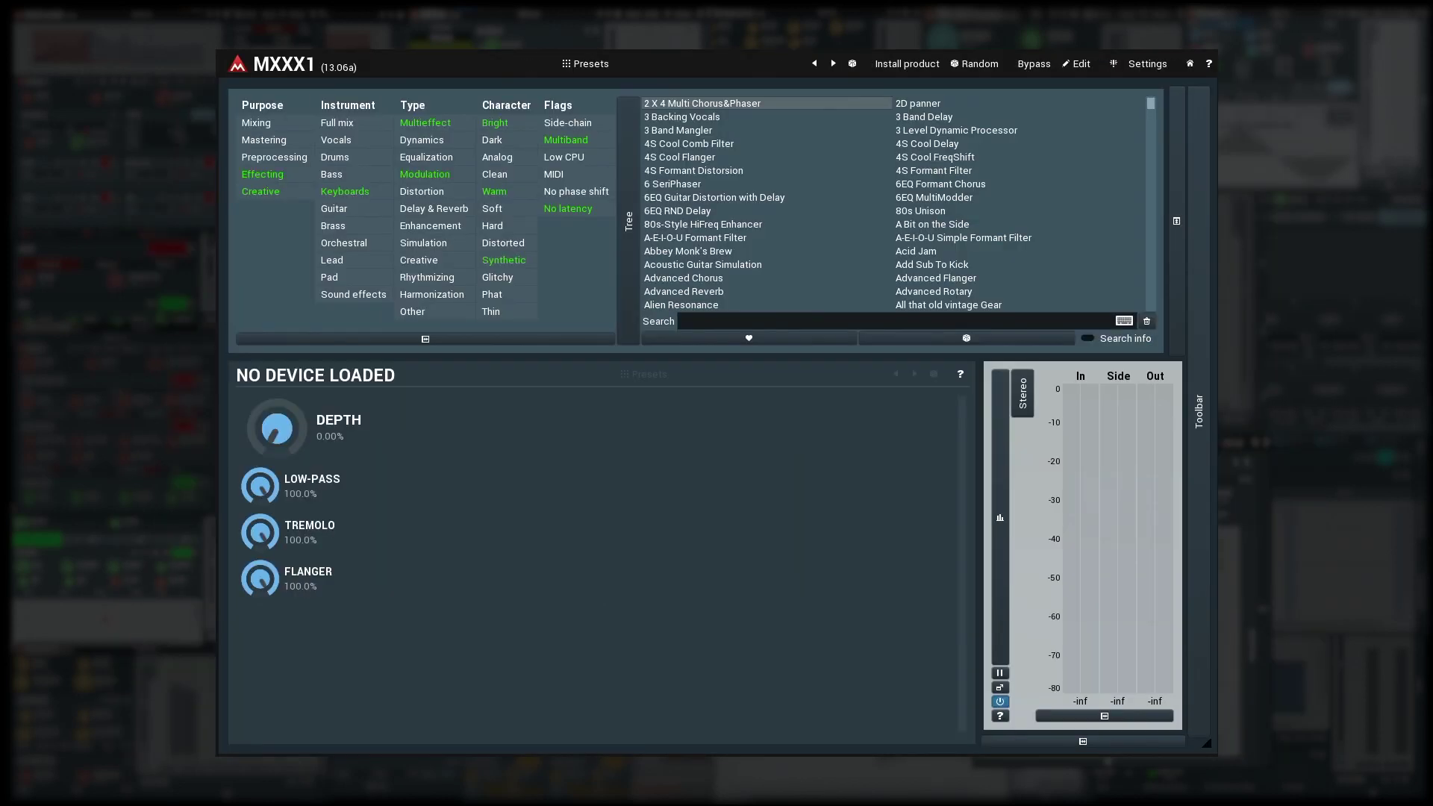
mouse_move(280, 447)
left_mouse_down()
mouse_move(280, 396)
mouse_move(285, 449)
left_mouse_up()
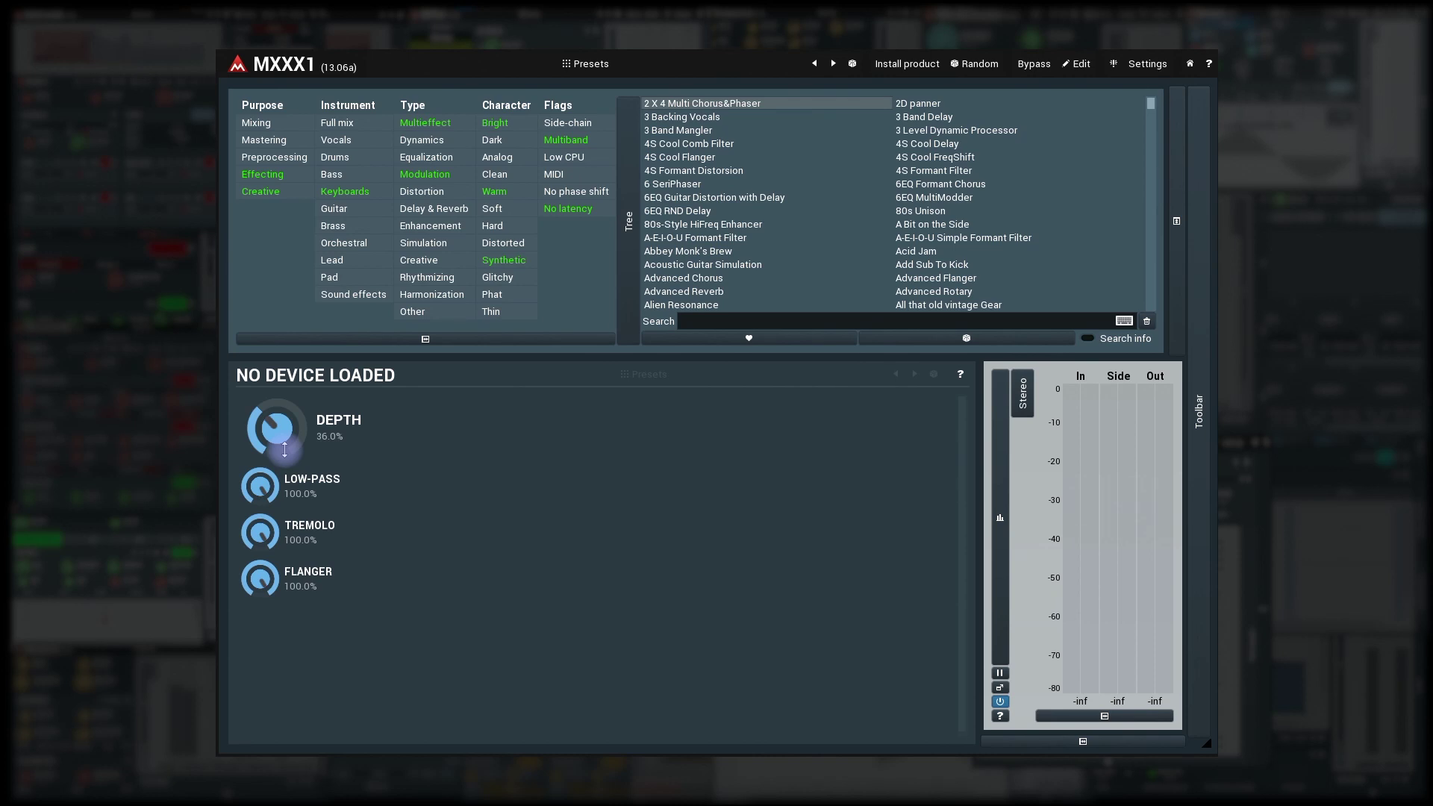